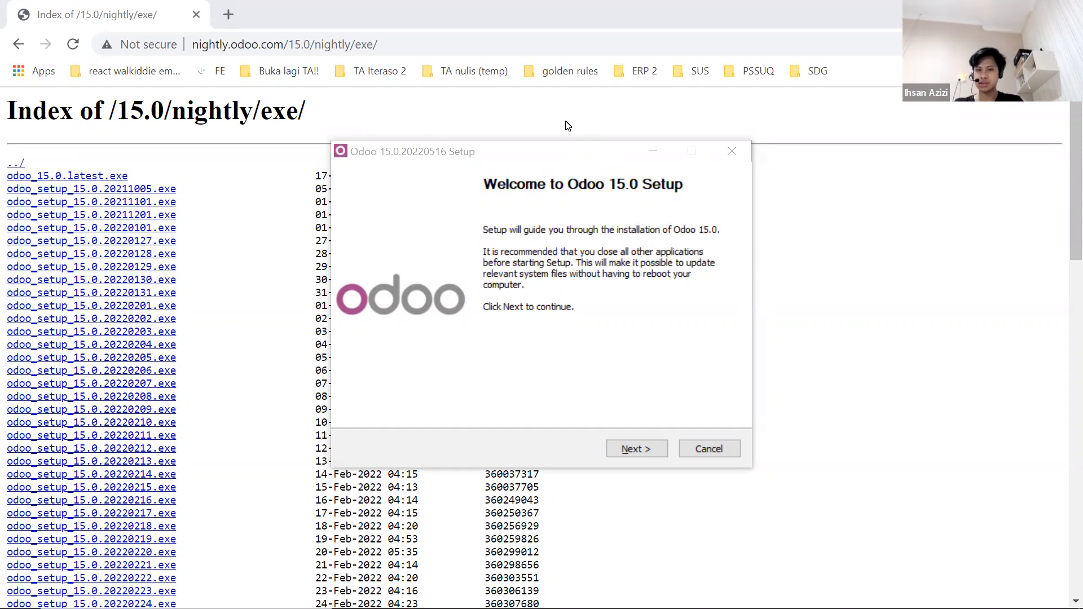
# Accept the Odoo 15 licence and keep the Custom install with only Odoo Server, without PostgreSQL Database.
pyautogui.click(640, 451)
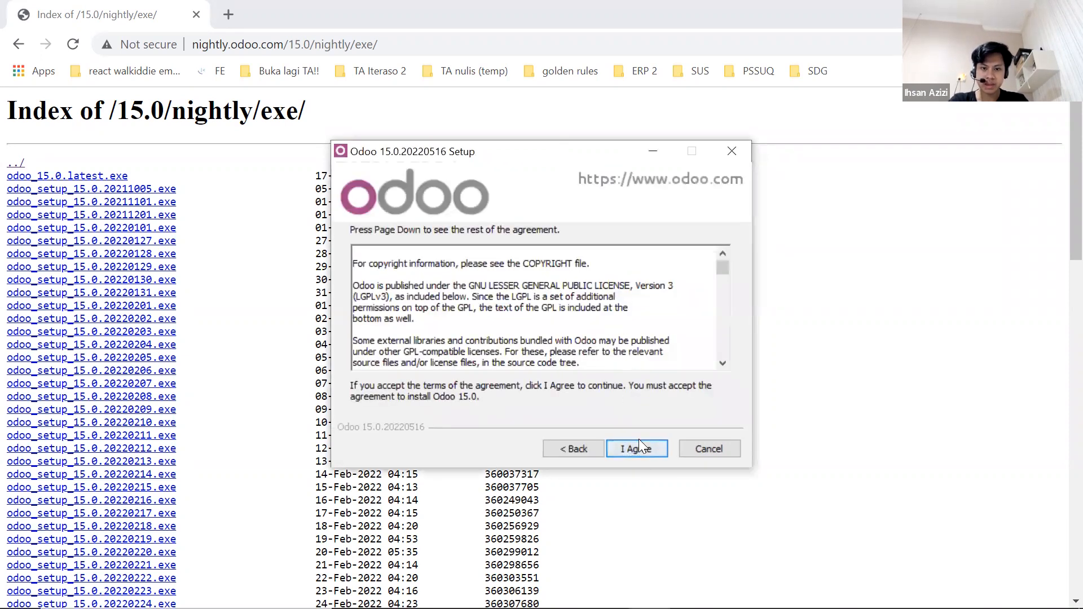
pyautogui.click(639, 454)
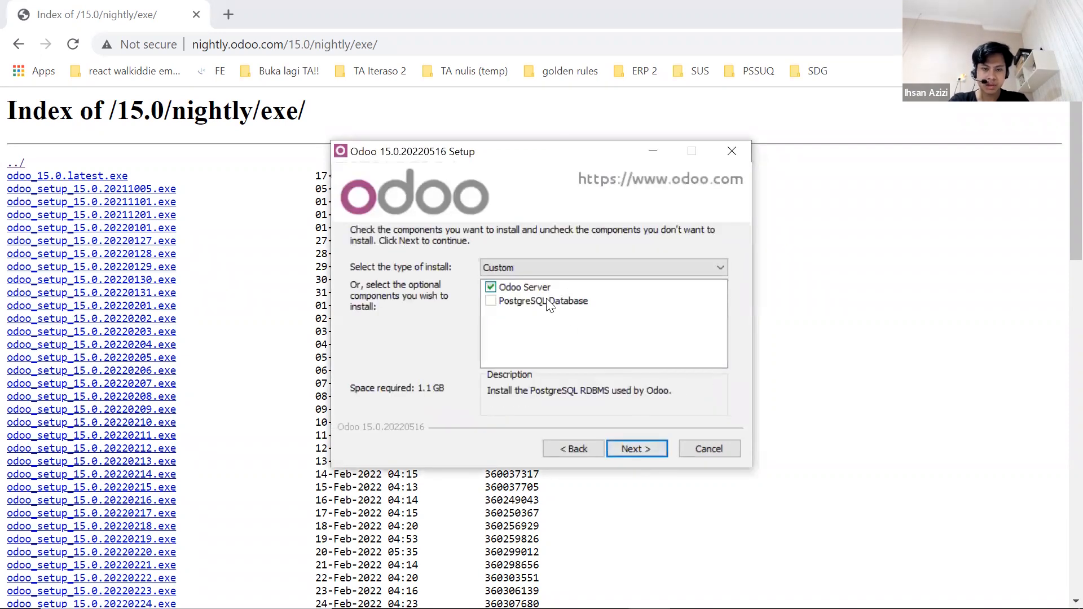
pyautogui.click(633, 269)
pyautogui.click(633, 270)
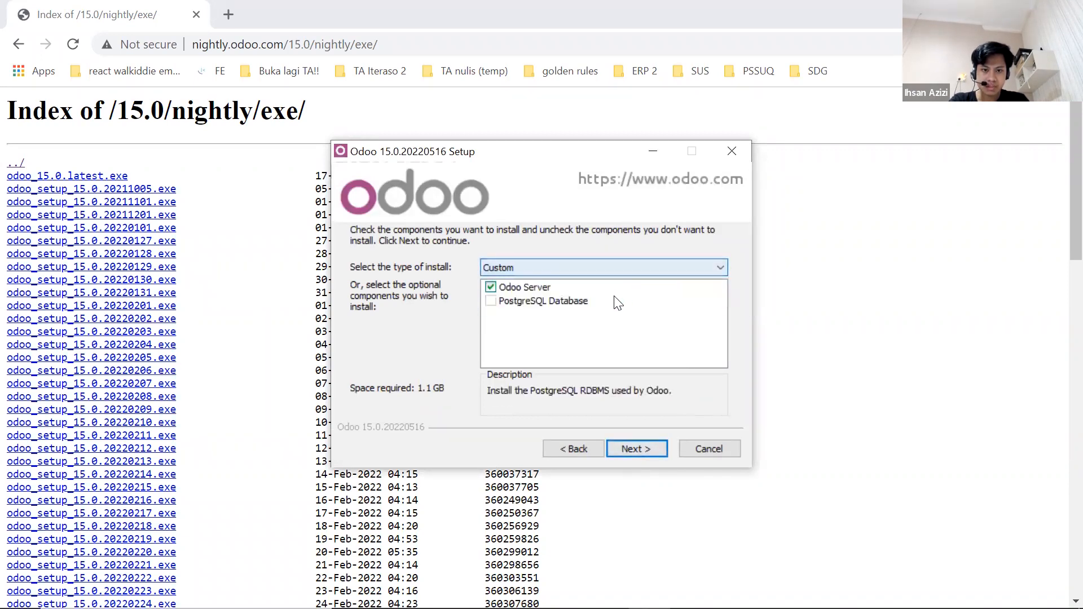
pyautogui.click(591, 301)
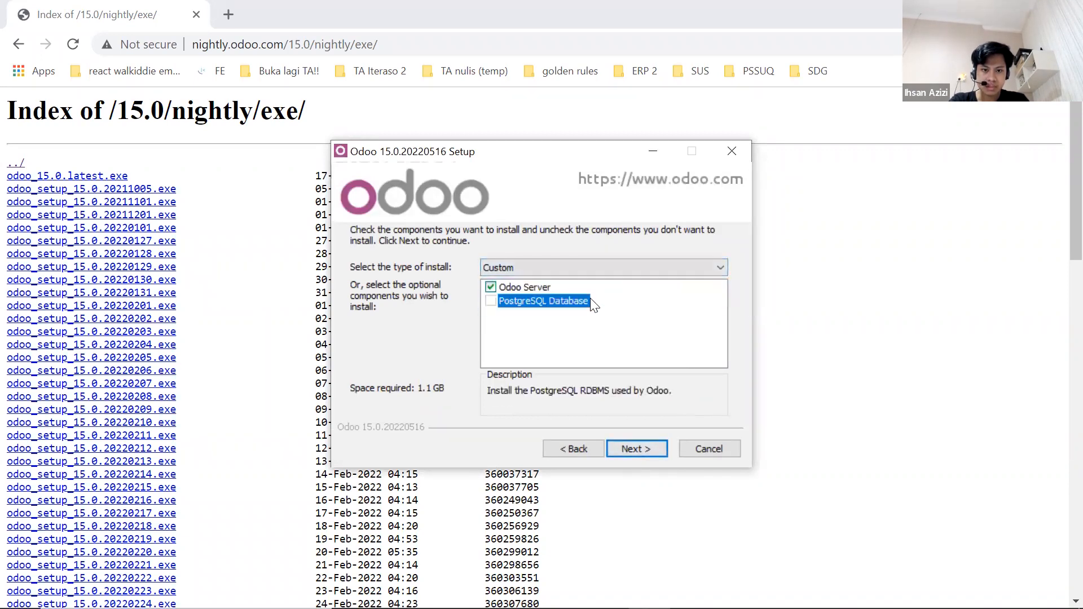
pyautogui.click(618, 454)
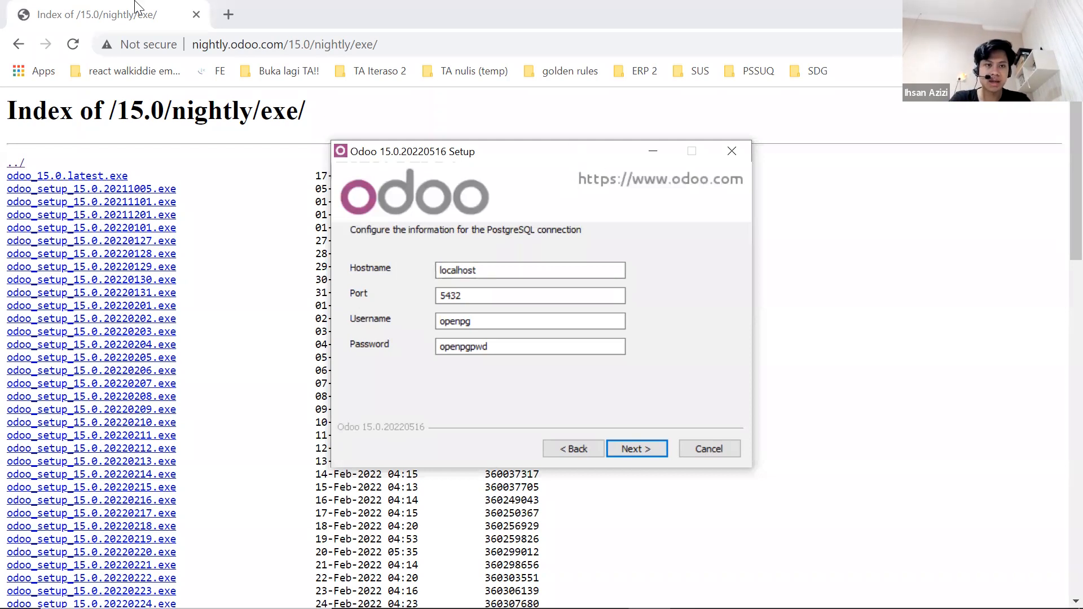
pyautogui.click(226, 15)
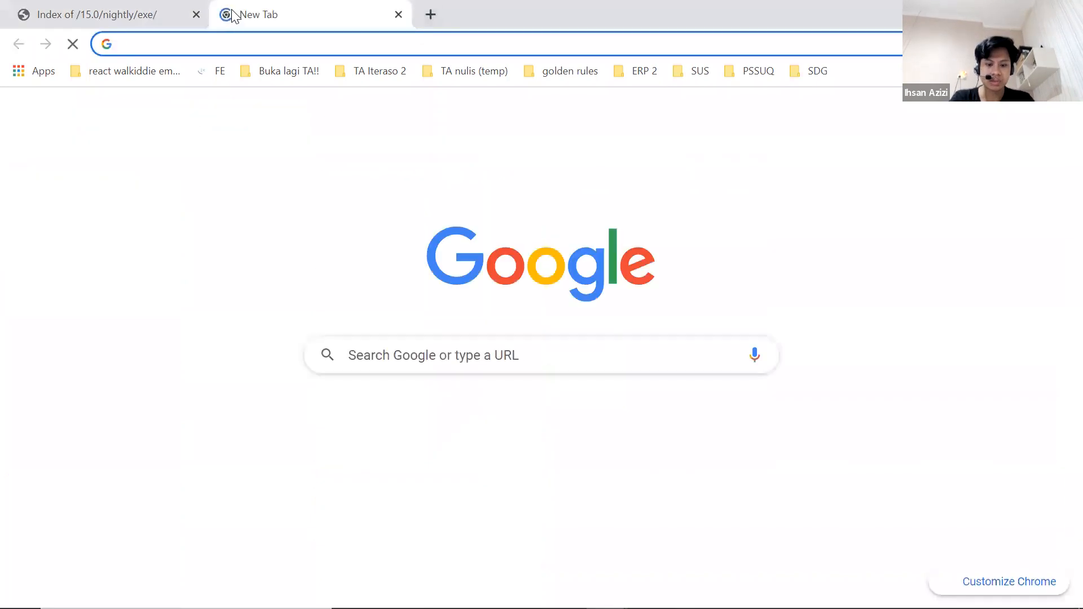
# Discard the stray empty tab and launch pgAdmin 4 through a Windows search for 'pgadm'.
pyautogui.write('pga')
pyautogui.press('BackSpace')
pyautogui.press('BackSpace')
pyautogui.press('BackSpace')
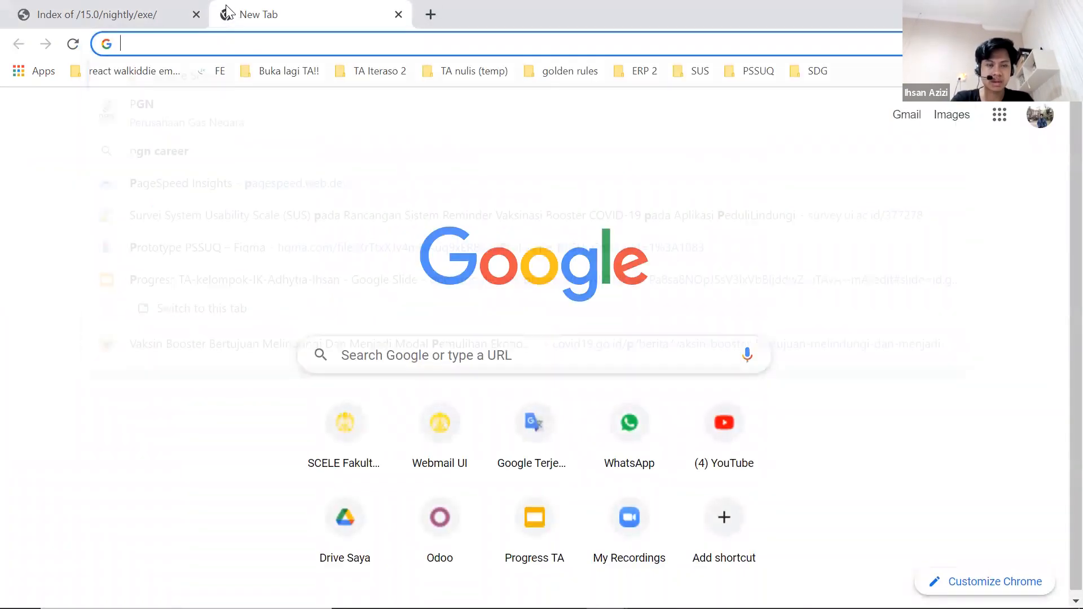
pyautogui.click(398, 14)
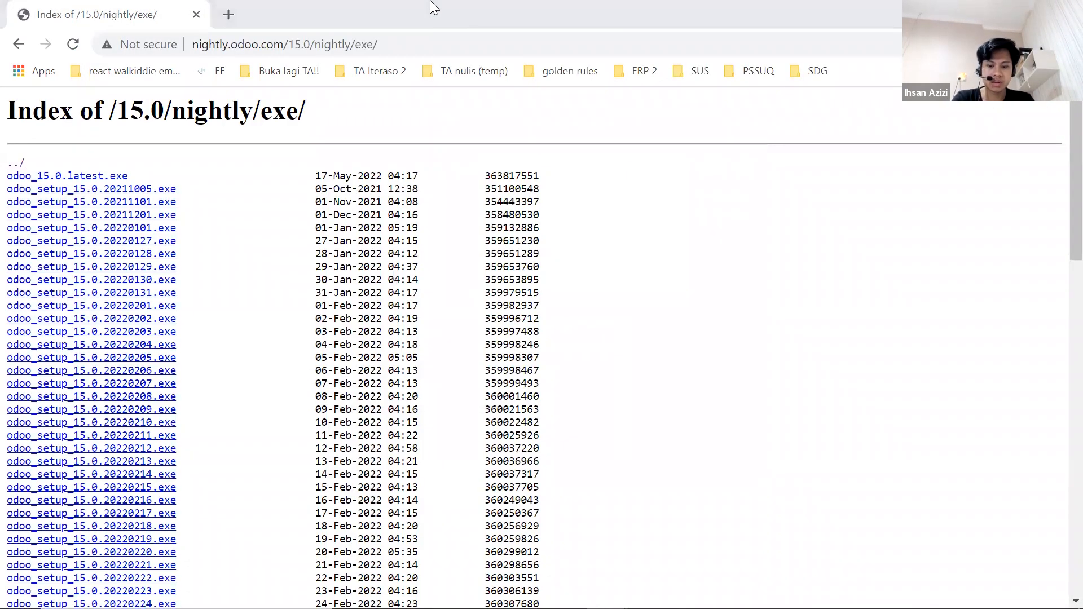
pyautogui.press('super')
pyautogui.write('pgadm')
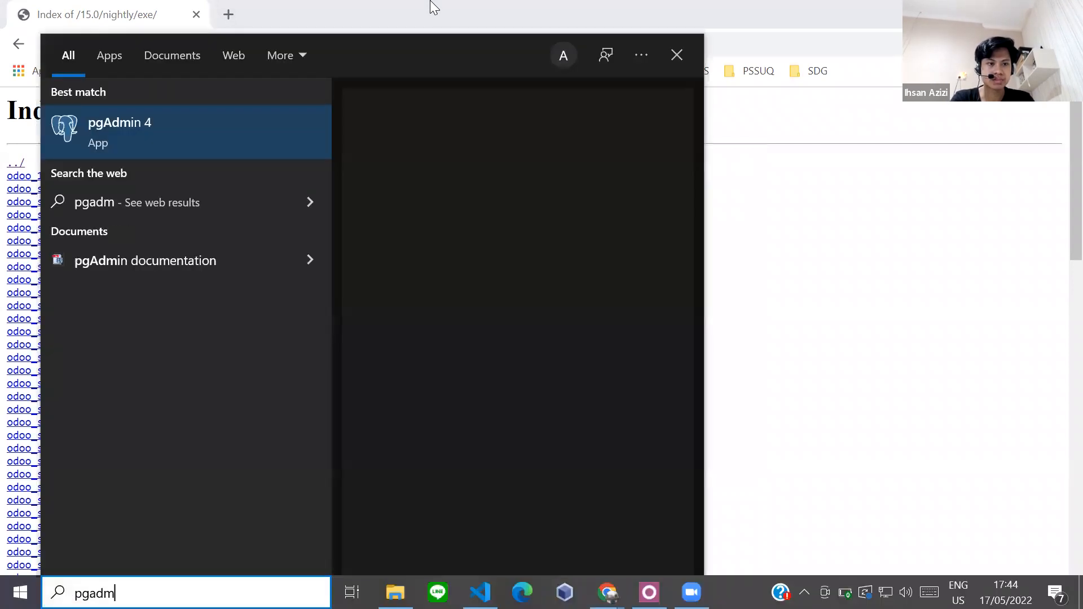
pyautogui.press('Return')
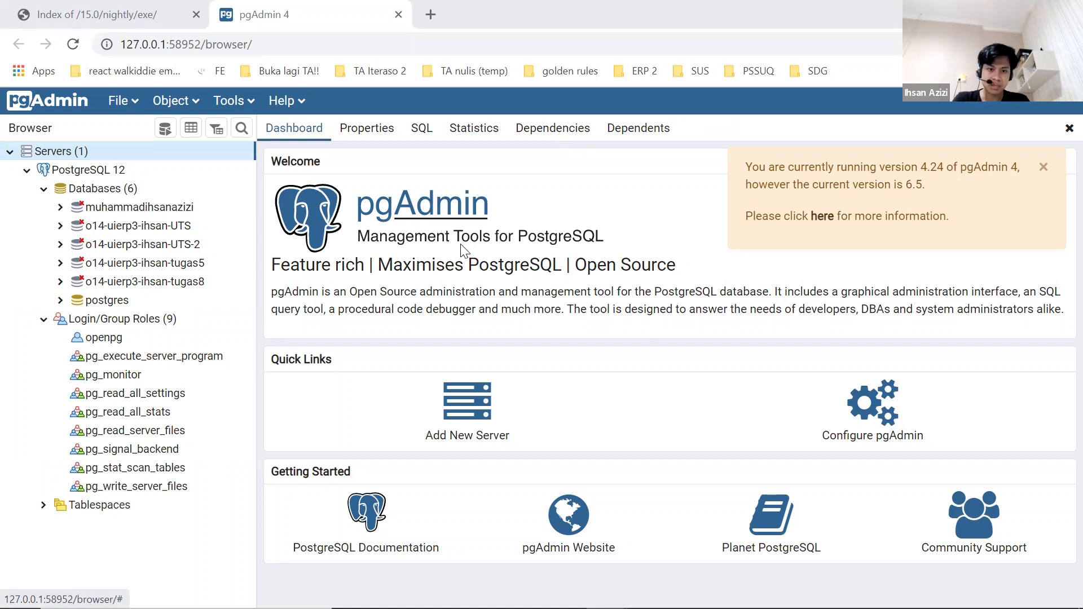
# Start a new Login/Group Role named openpg2.
pyautogui.rightClick(135, 325)
pyautogui.moveTo(155, 344)
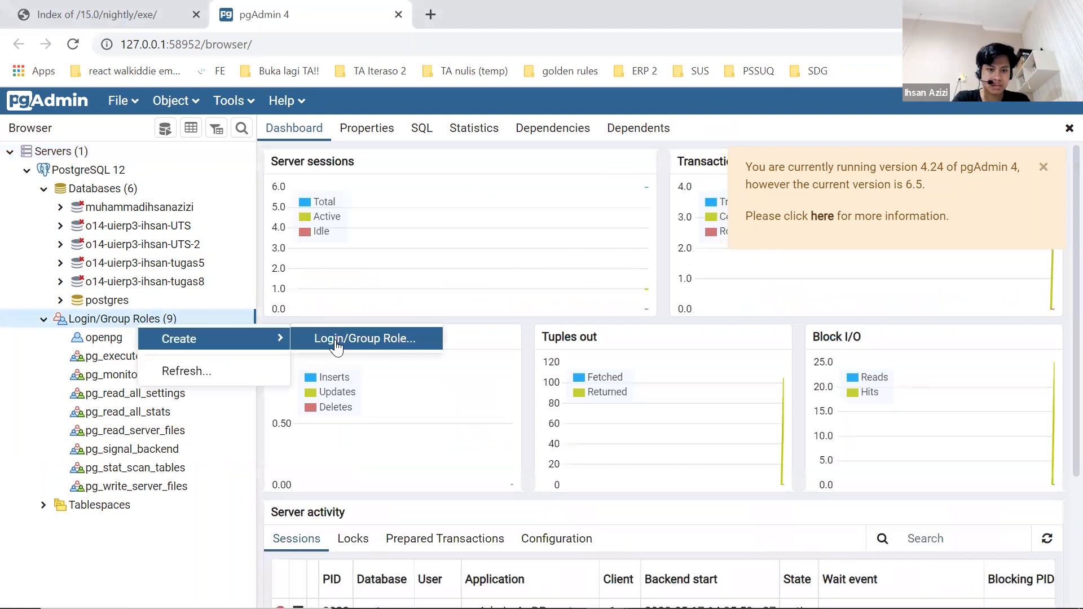
pyautogui.click(334, 339)
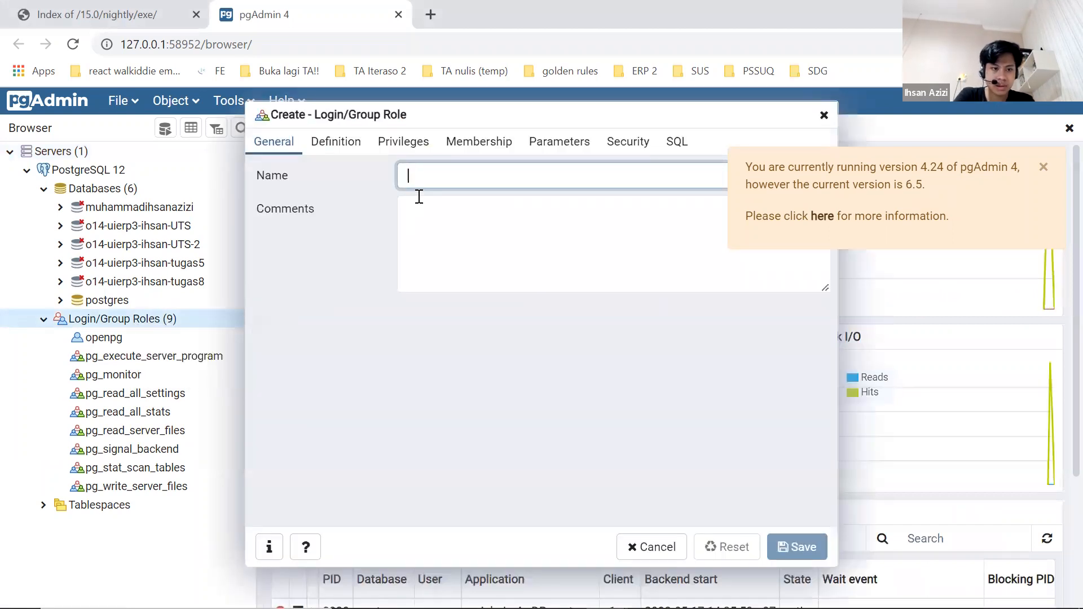
pyautogui.write('openpg3')
pyautogui.press('BackSpace')
pyautogui.write('2')
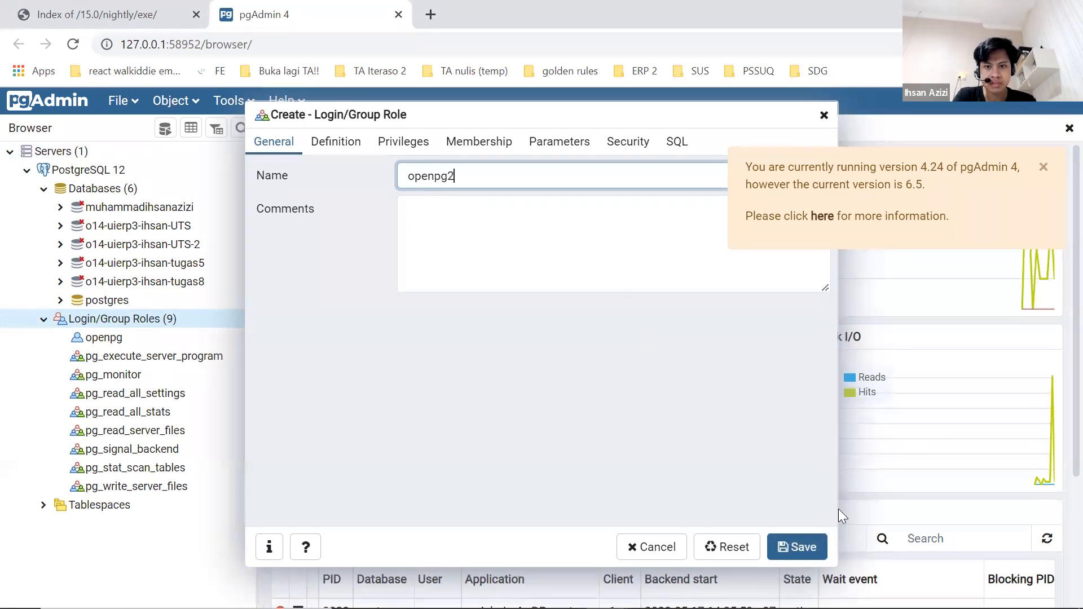
# Give the openpg2 role a password on the Definition tab.
pyautogui.click(327, 141)
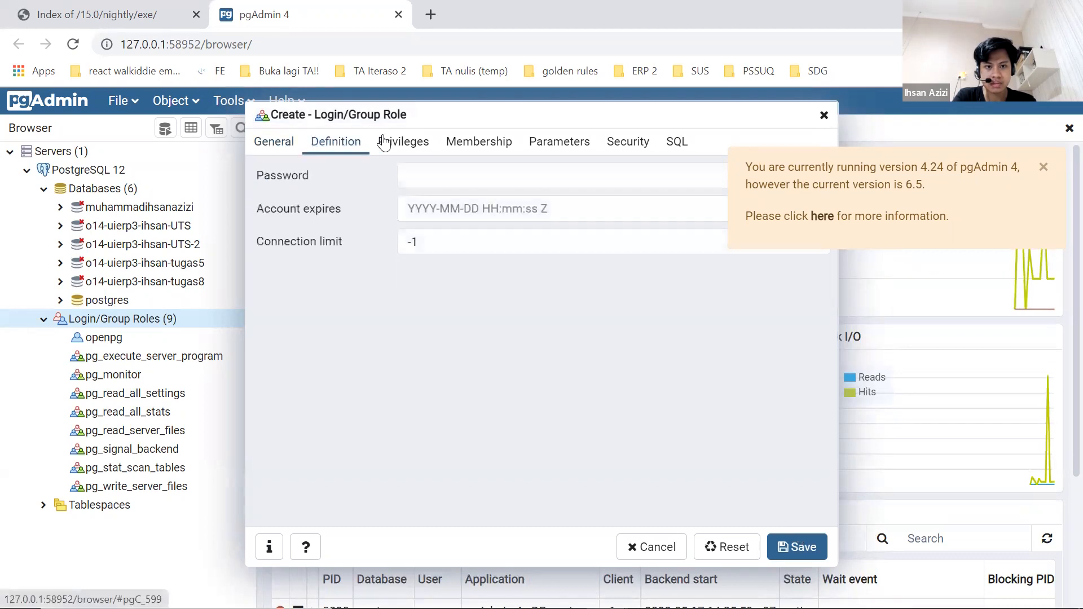
pyautogui.click(406, 141)
pyautogui.click(350, 143)
pyautogui.click(485, 175)
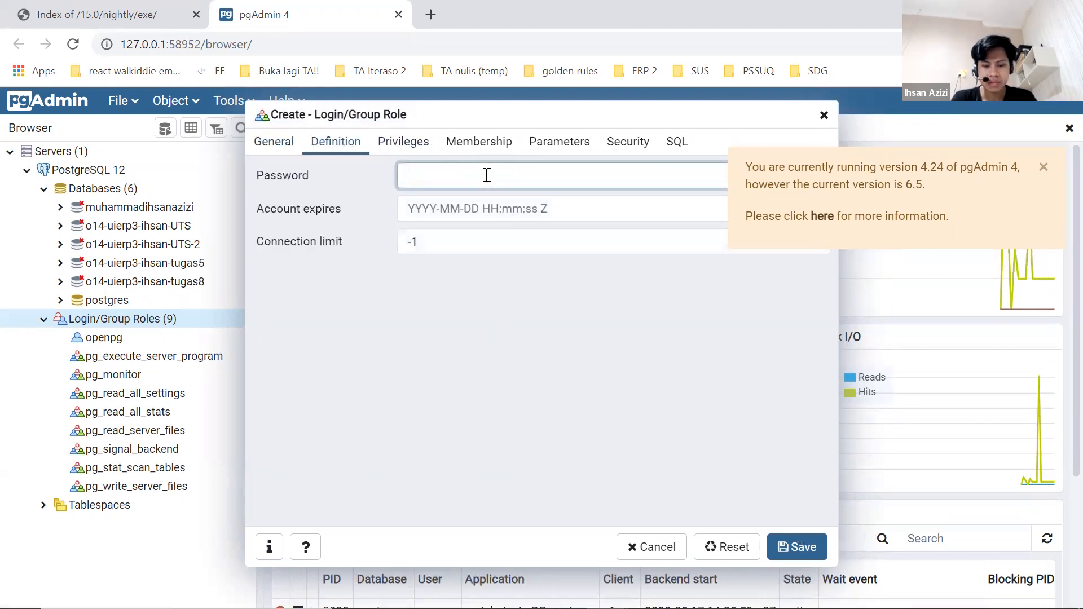
pyautogui.write('123456789')
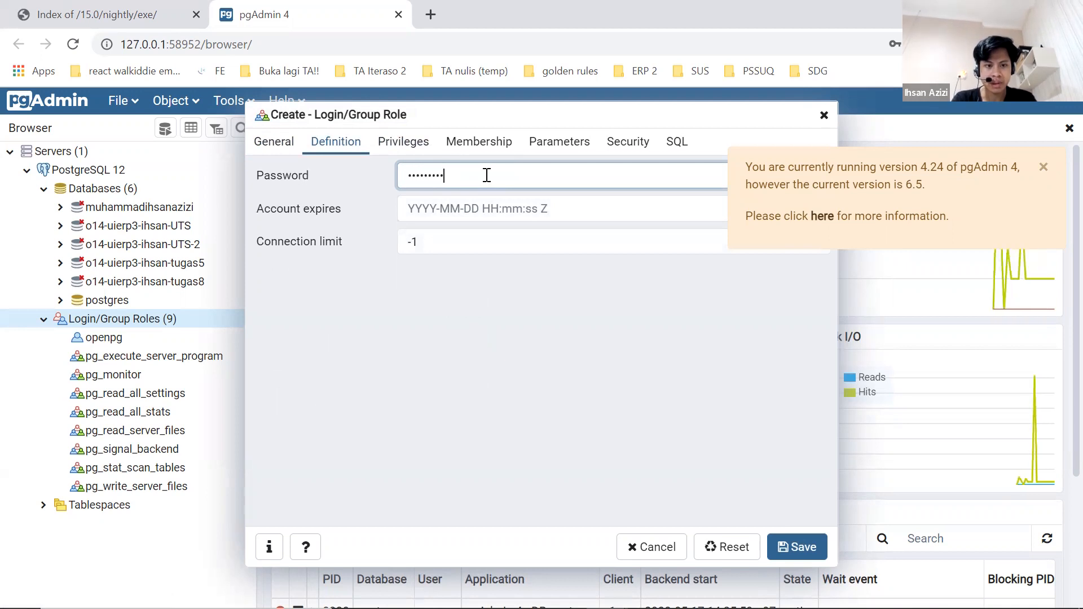
# Enable Can login, Superuser and create roles privileges, then save the openpg2 role.
pyautogui.click(423, 151)
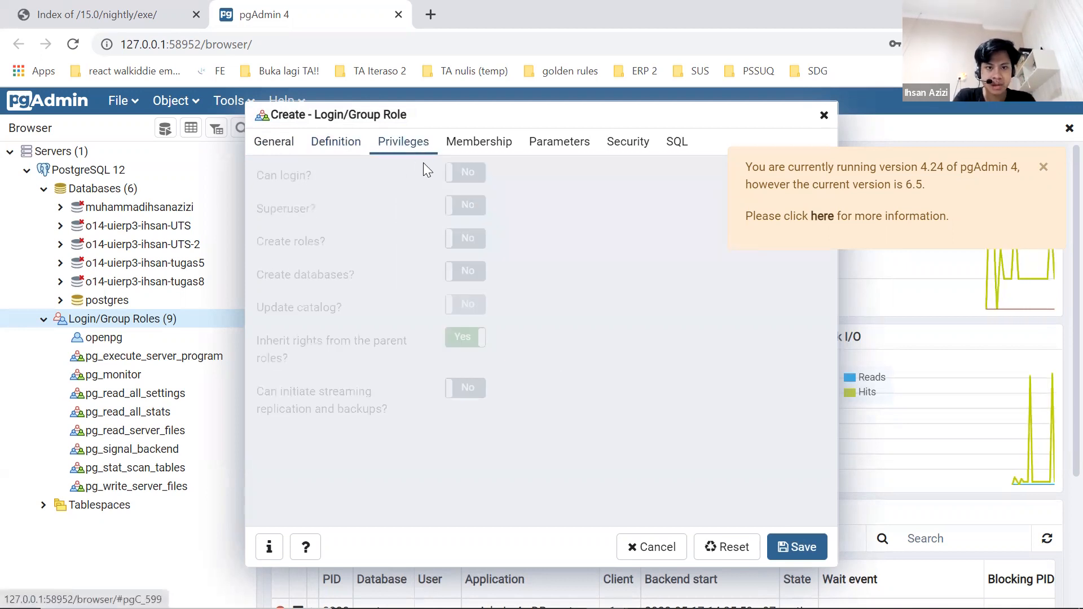
pyautogui.click(458, 172)
pyautogui.click(460, 207)
pyautogui.click(465, 243)
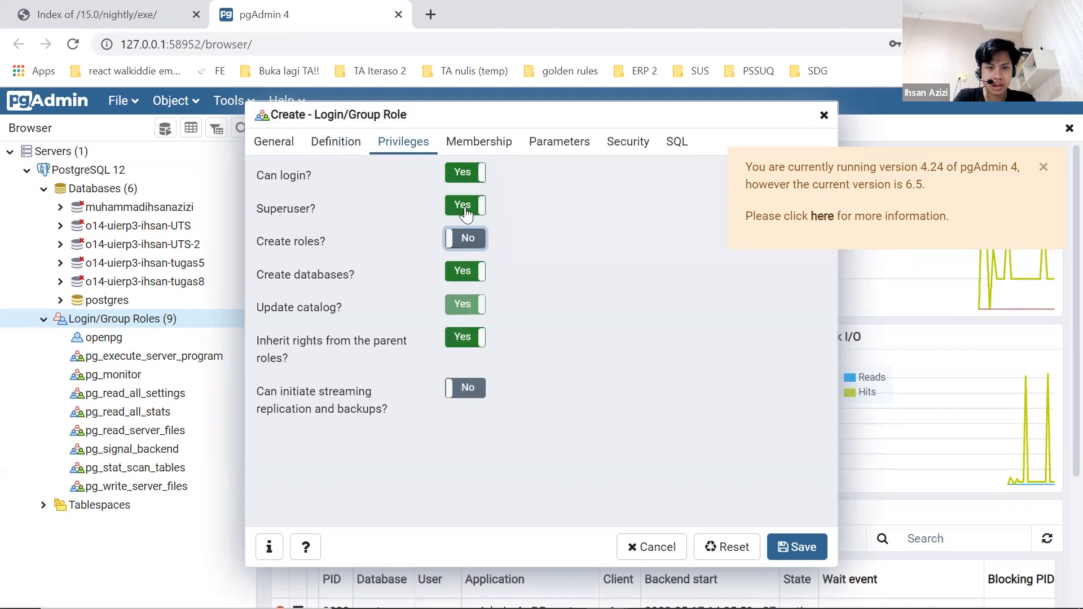
pyautogui.click(464, 242)
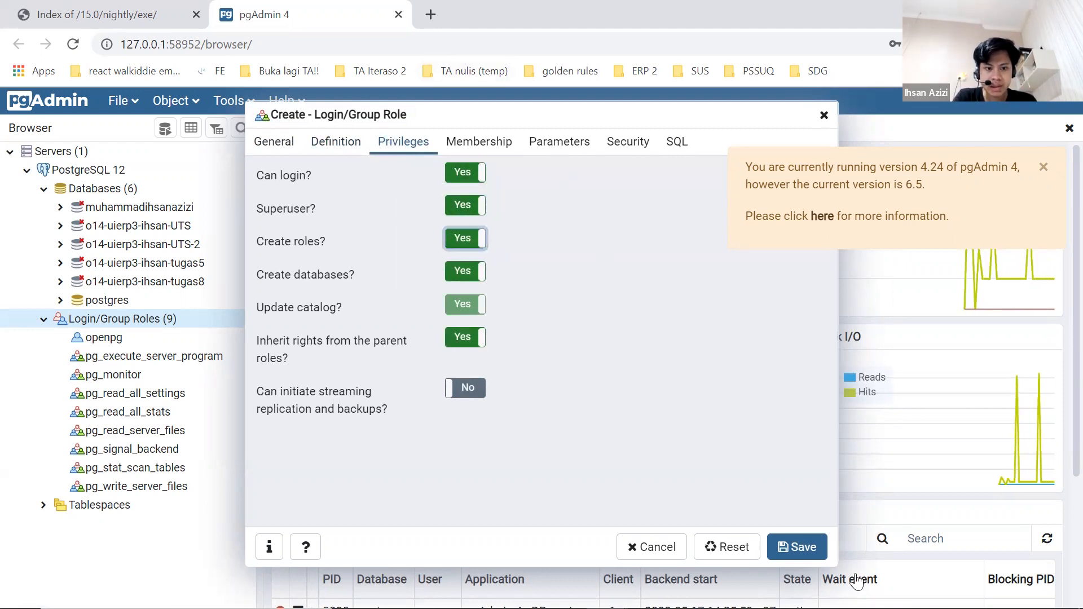
pyautogui.click(812, 550)
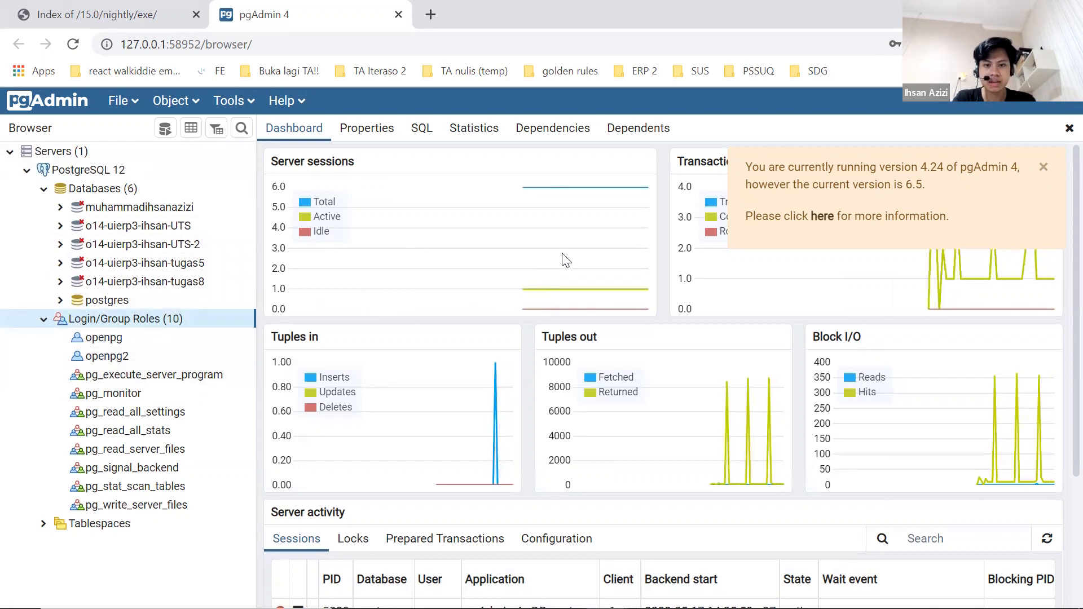
# Append 2 to the PostgreSQL username and install Odoo 15 into C:\Program Files\Odoo 15.0.20220516.
pyautogui.hotkey('alt', 'Tab')
pyautogui.press('Tab')
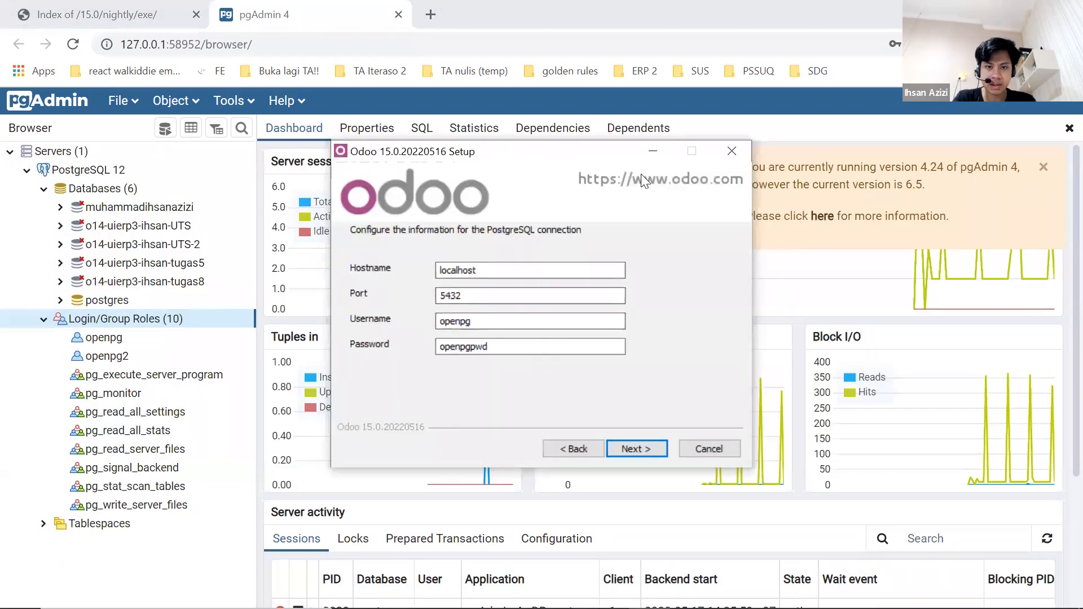
pyautogui.moveTo(633, 152); pyautogui.dragTo(720, 170)
pyautogui.click(662, 339)
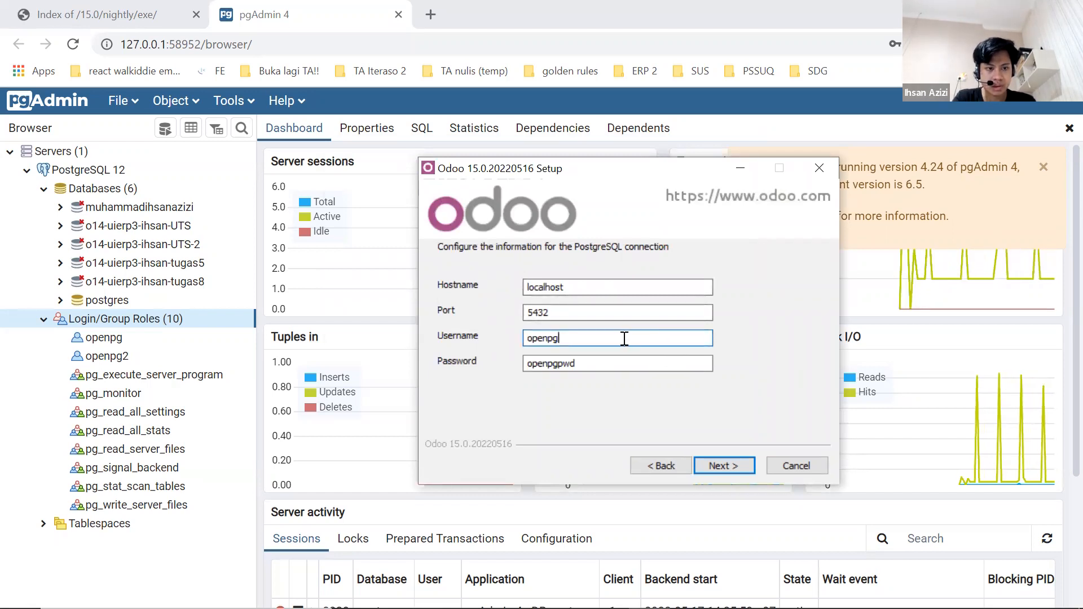
pyautogui.write('2')
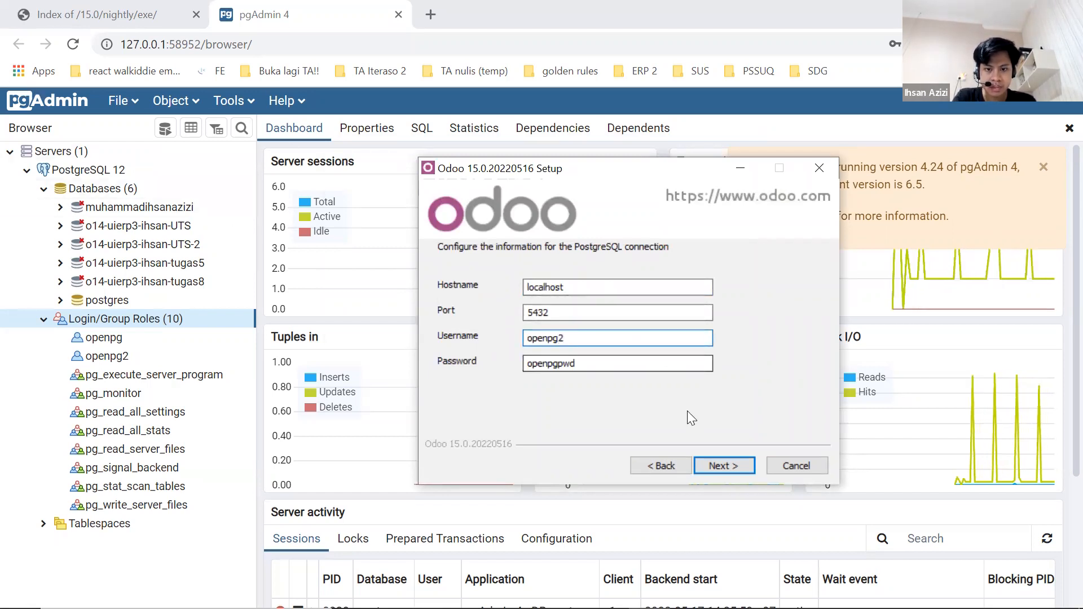
pyautogui.click(714, 464)
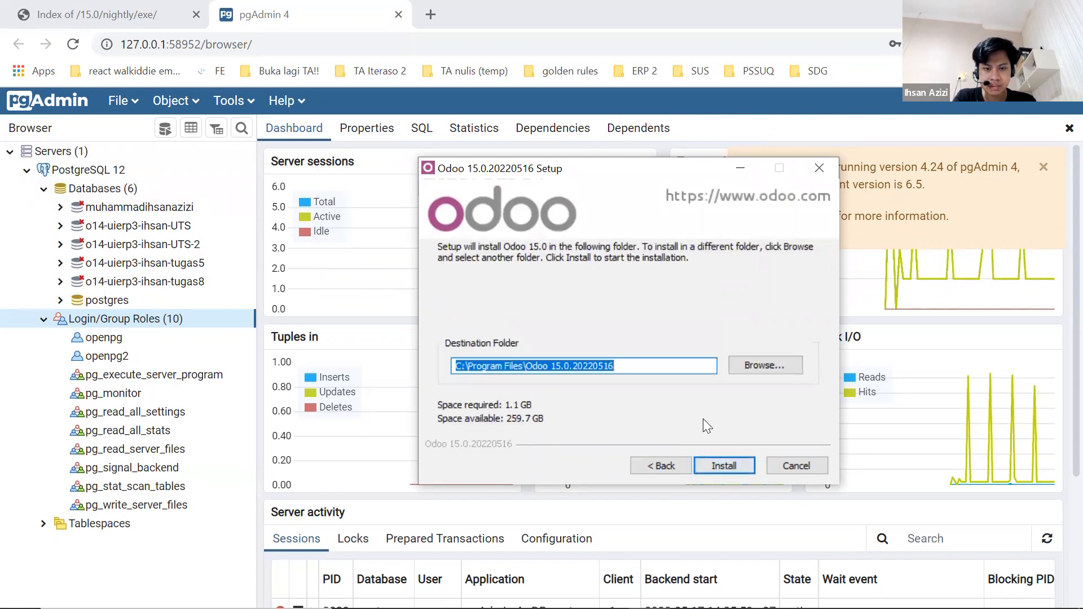
pyautogui.click(636, 369)
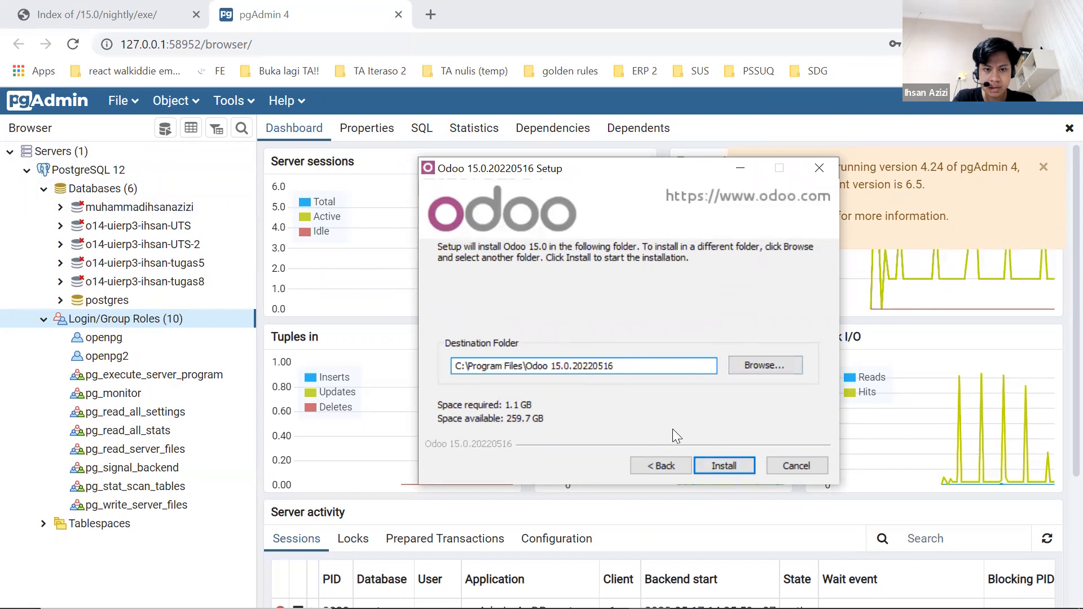
pyautogui.click(744, 460)
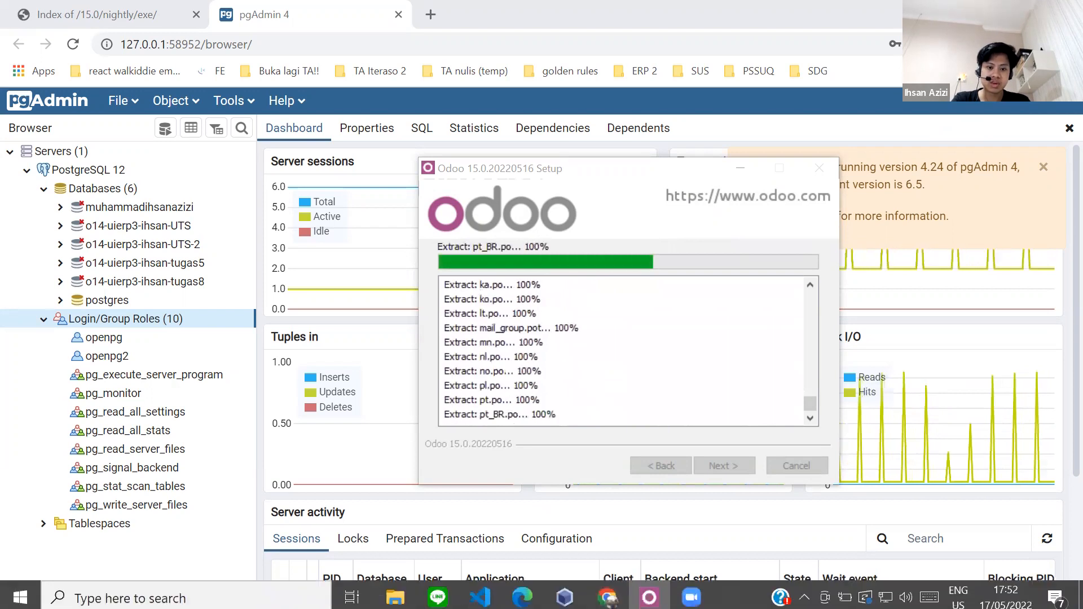
# Bring up the Odoo 14 server folder and search Windows for 'servic'.
pyautogui.click(395, 592)
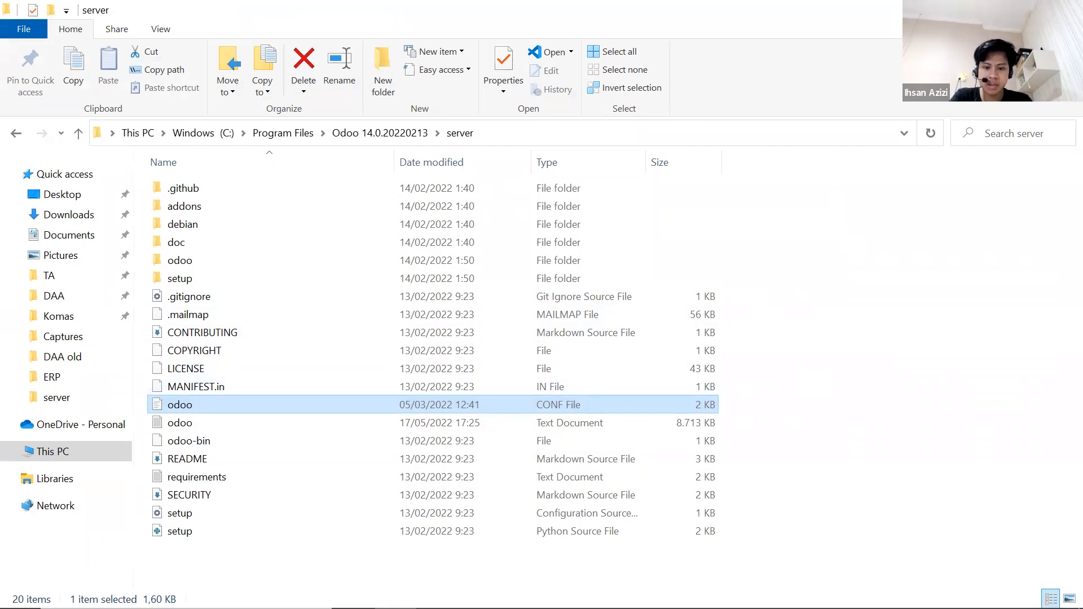
pyautogui.rightClick(733, 592)
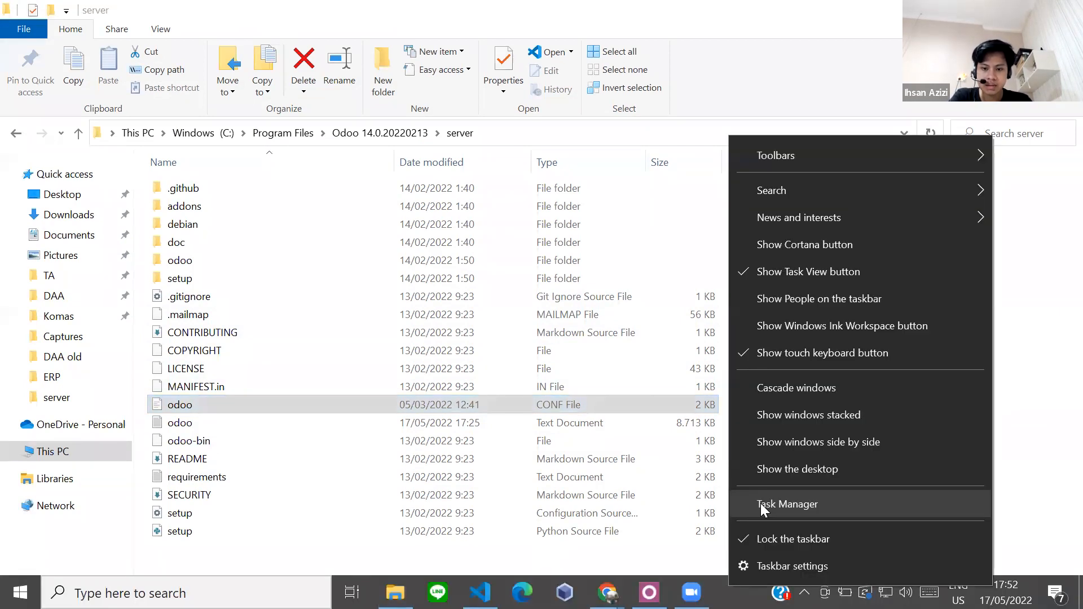
pyautogui.click(759, 122)
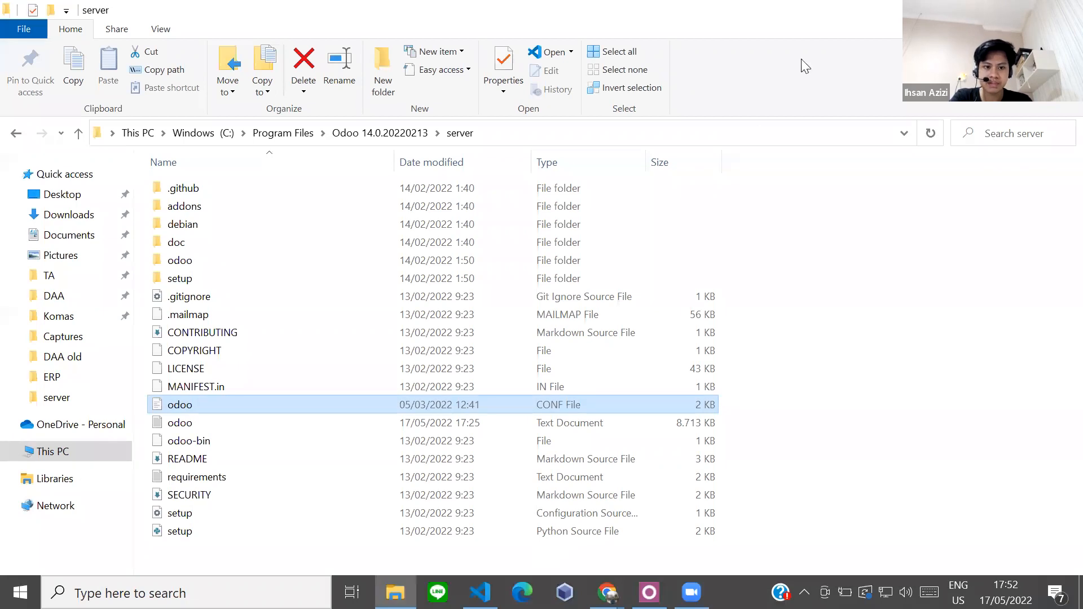
pyautogui.hotkey('alt', 'Tab')
pyautogui.hotkey('alt', 'Tab')
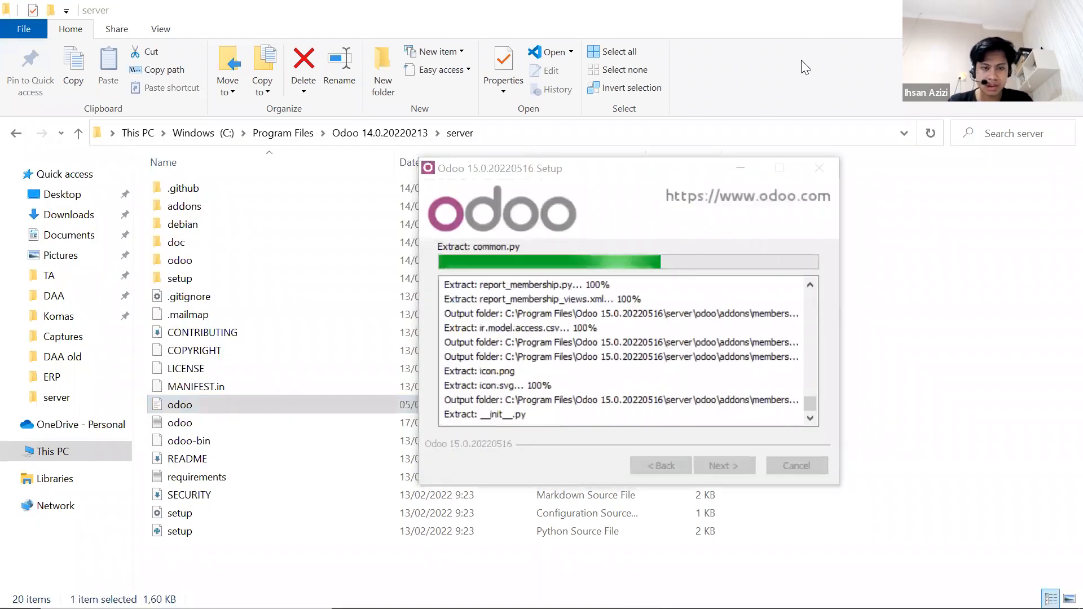
pyautogui.press('super')
pyautogui.write('servic')
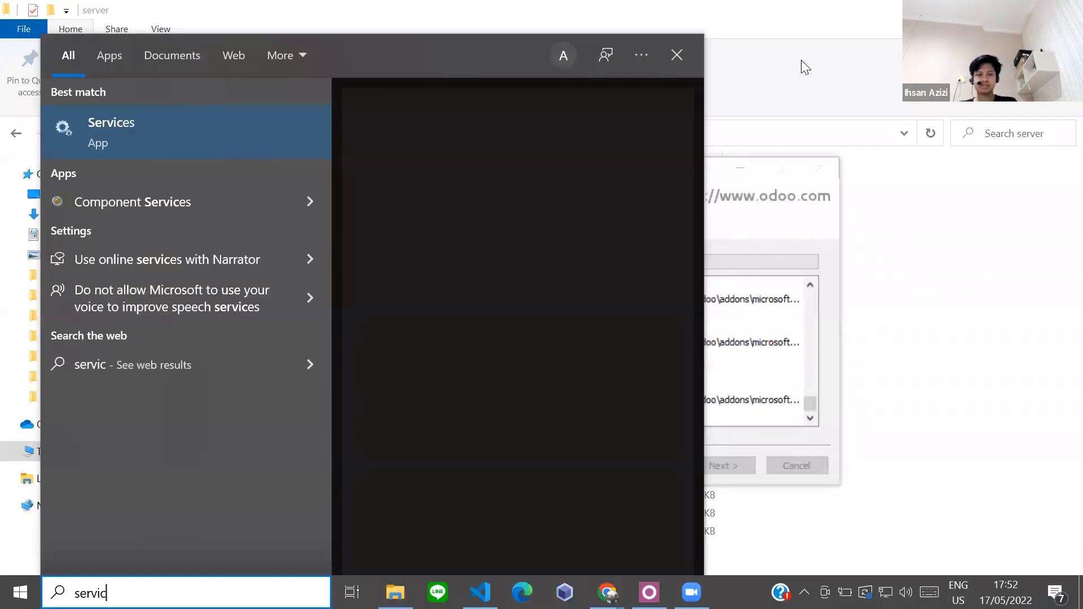
# Open Services and stop the odoo-server-14.0 service.
pyautogui.press('Return')
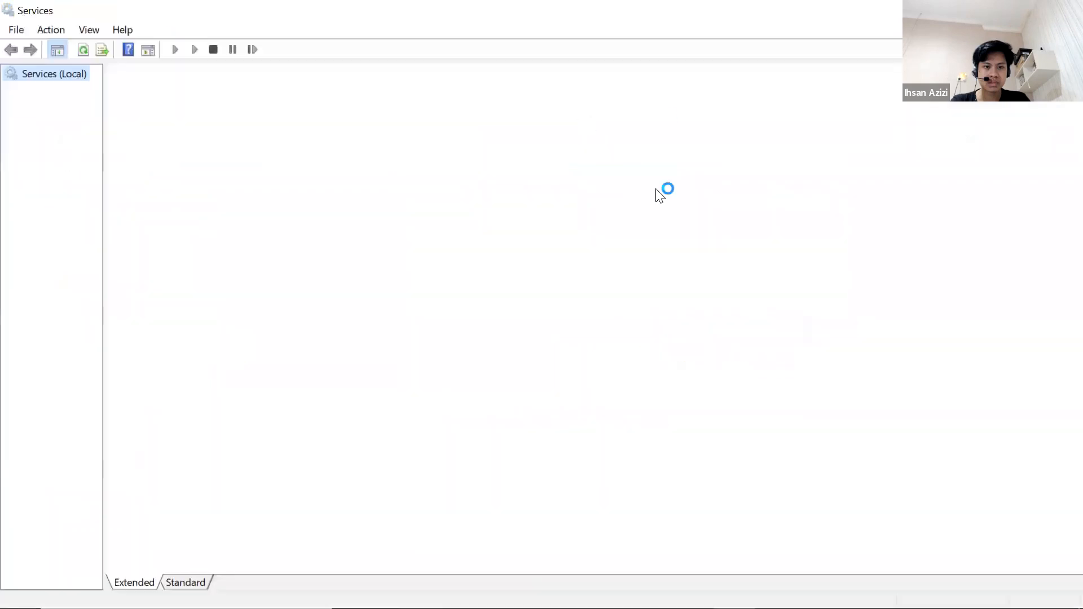
pyautogui.scroll(-3, 454, 325)
pyautogui.scroll(-20, 462, 321)
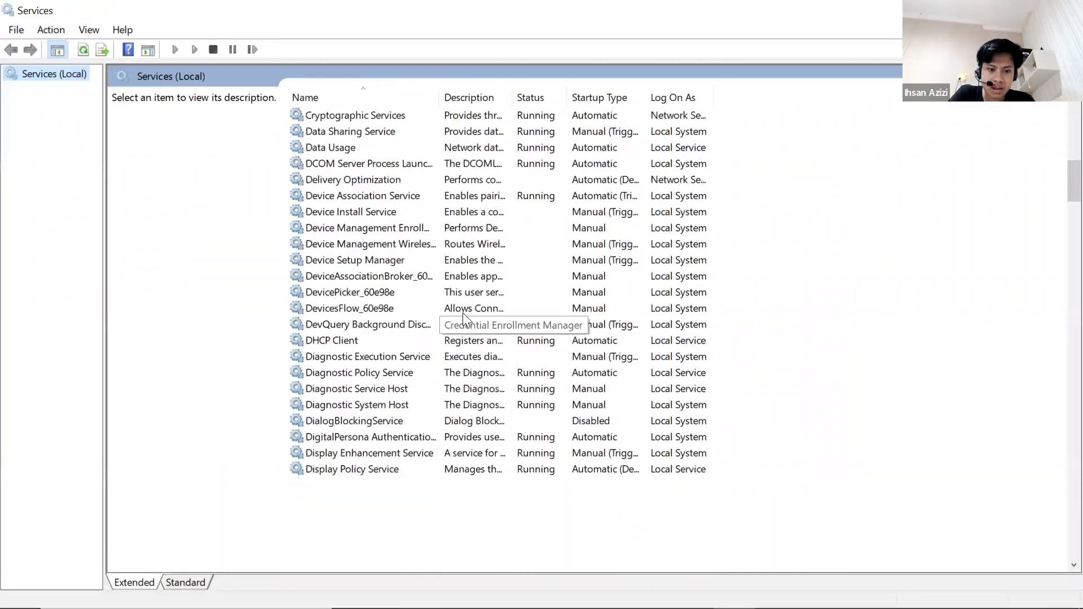
pyautogui.scroll(-20, 469, 319)
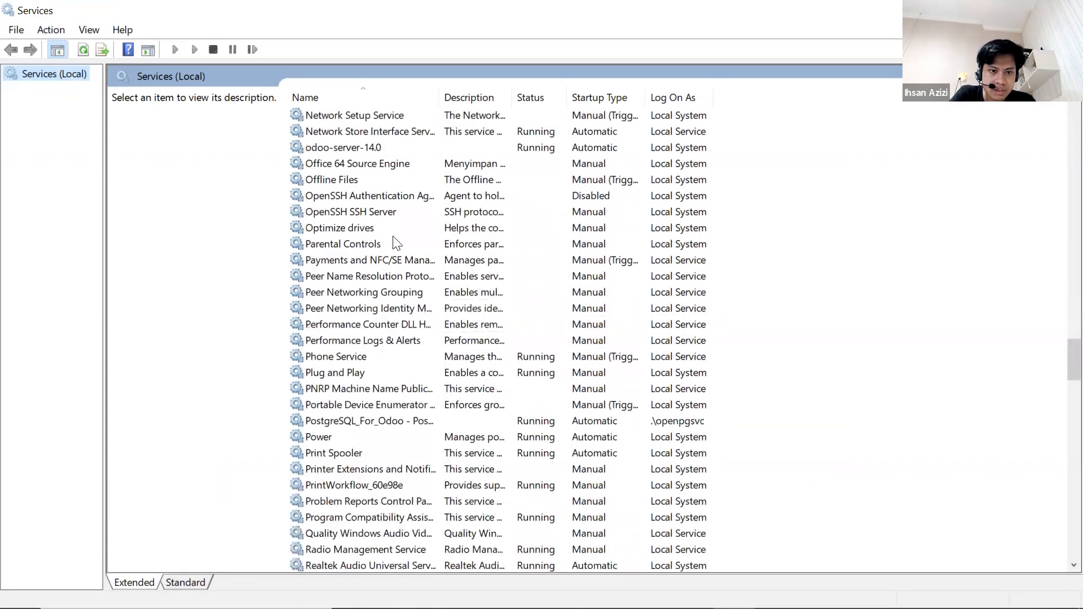
pyautogui.click(378, 151)
pyautogui.rightClick(378, 152)
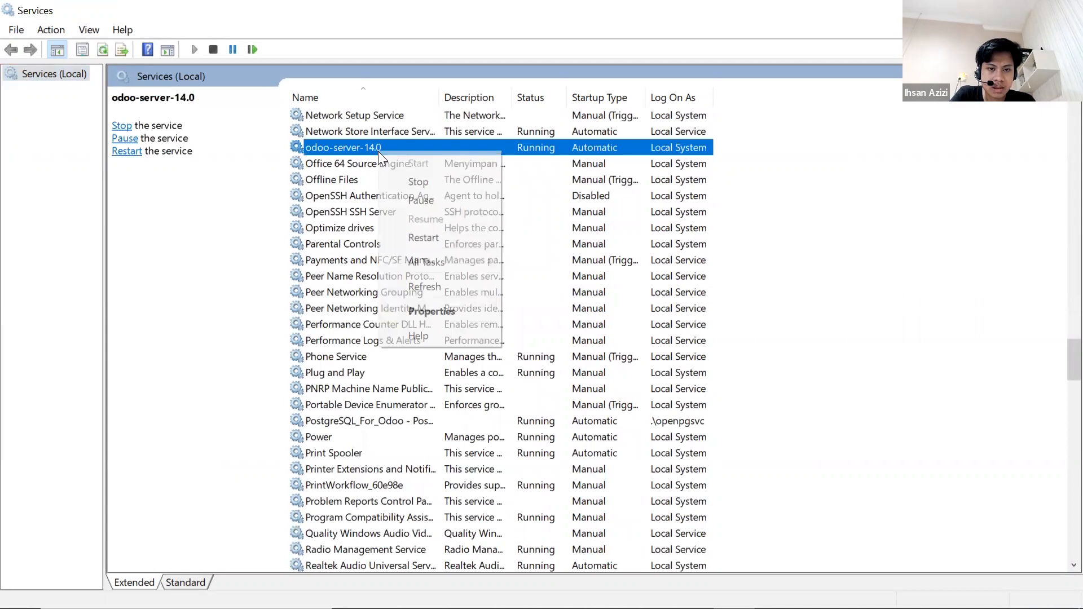
pyautogui.click(402, 184)
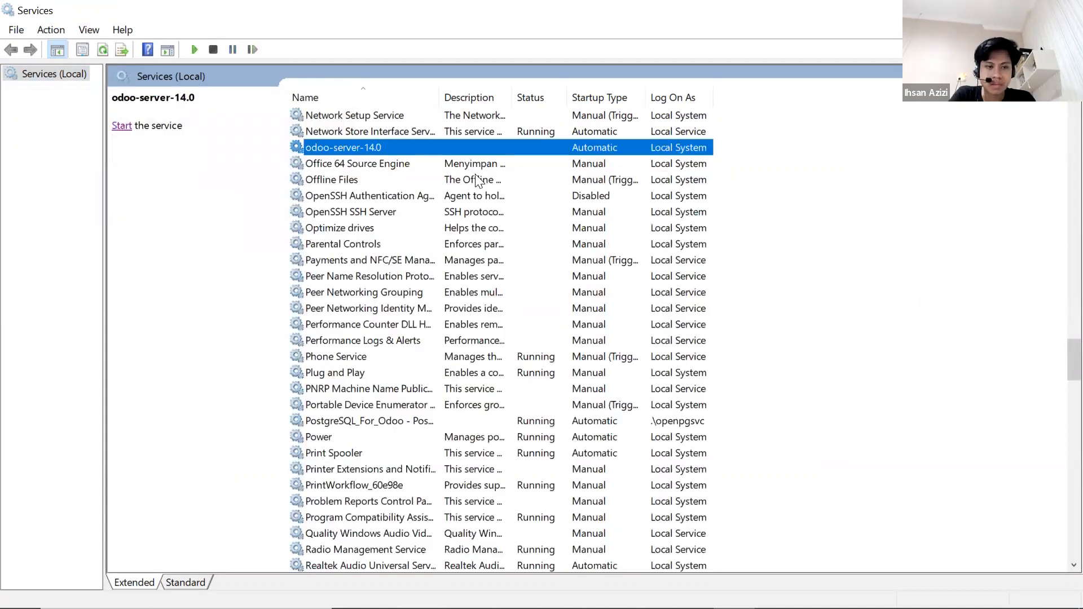
pyautogui.hotkey('alt', 'Tab')
pyautogui.hotkey('alt', 'Tab')
pyautogui.hotkey('alt', 'Tab')
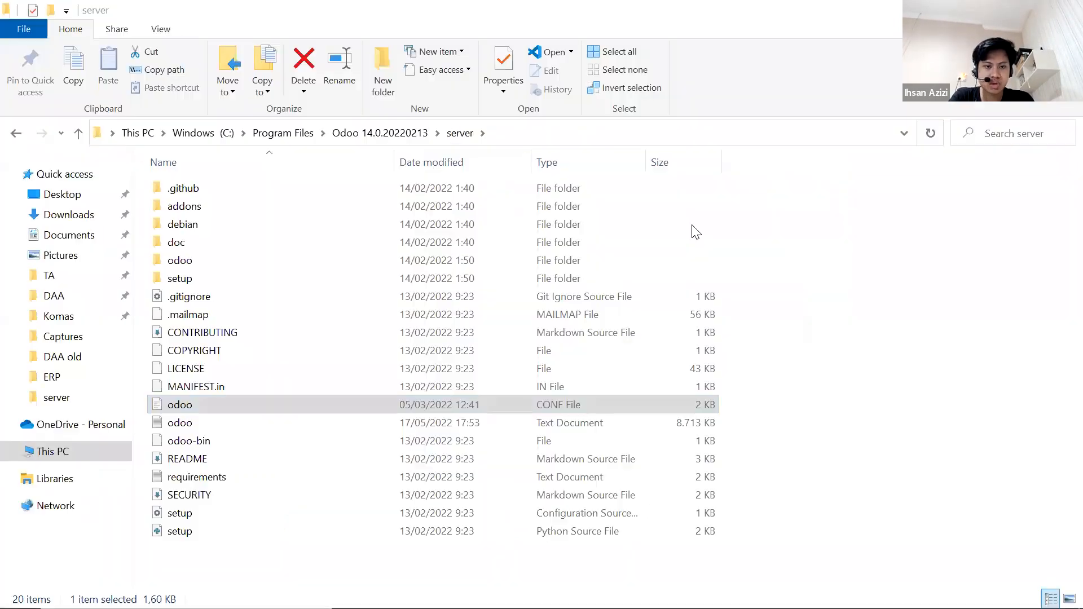
# Open odoo.conf from the Odoo 14.0.20220213 server folder in Visual Studio Code.
pyautogui.click(344, 134)
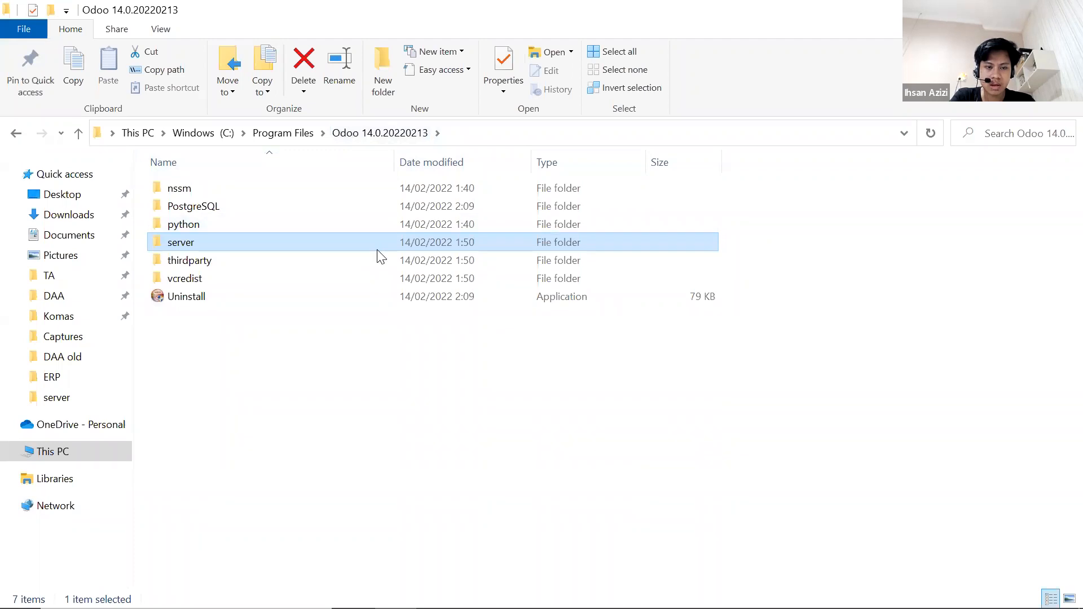
pyautogui.doubleClick(167, 247)
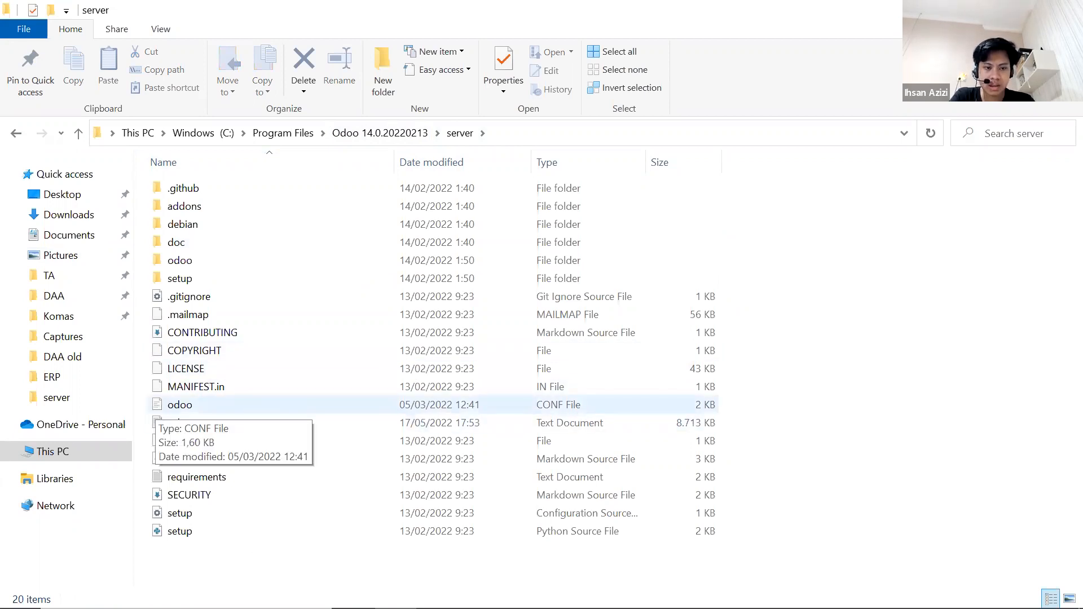
pyautogui.click(479, 594)
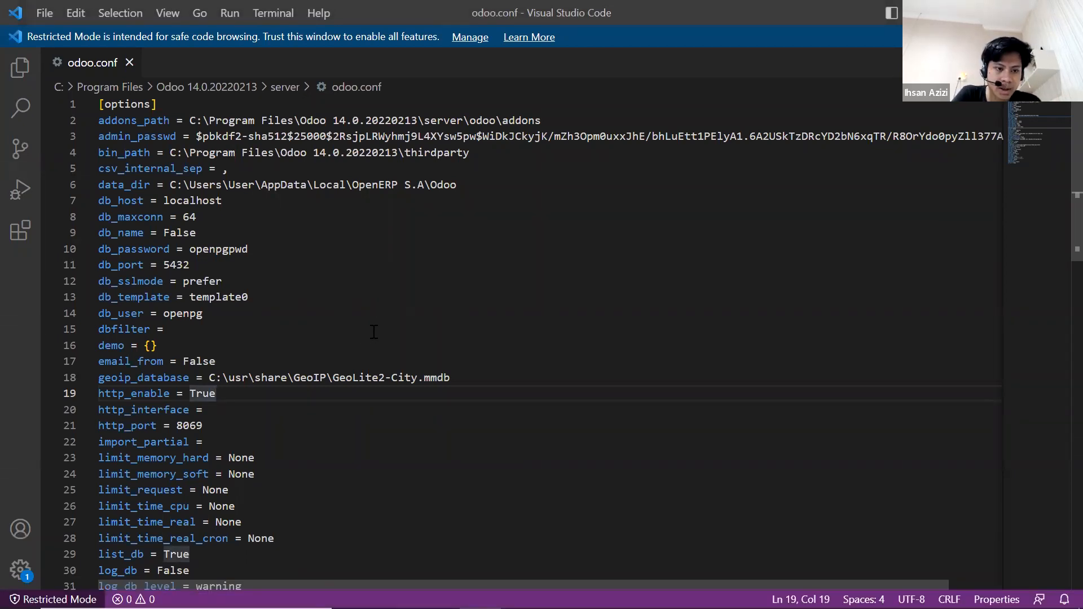
# Change http_port from 8069 to 8070 in odoo.conf and save it as administrator.
pyautogui.scroll(-3, 375, 331)
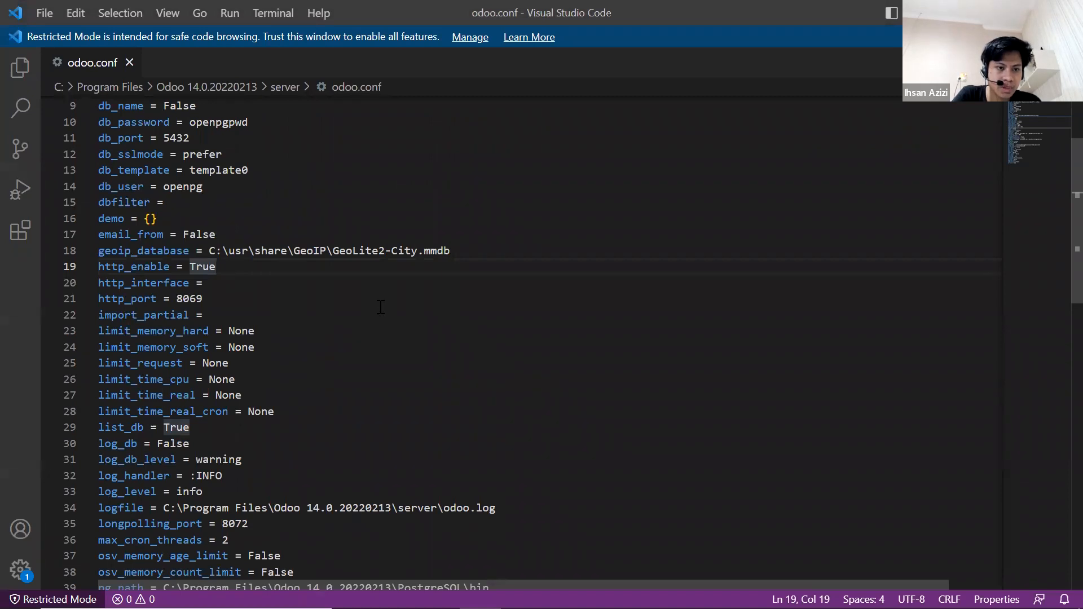
pyautogui.scroll(-12, 379, 305)
pyautogui.scroll(-2, 379, 305)
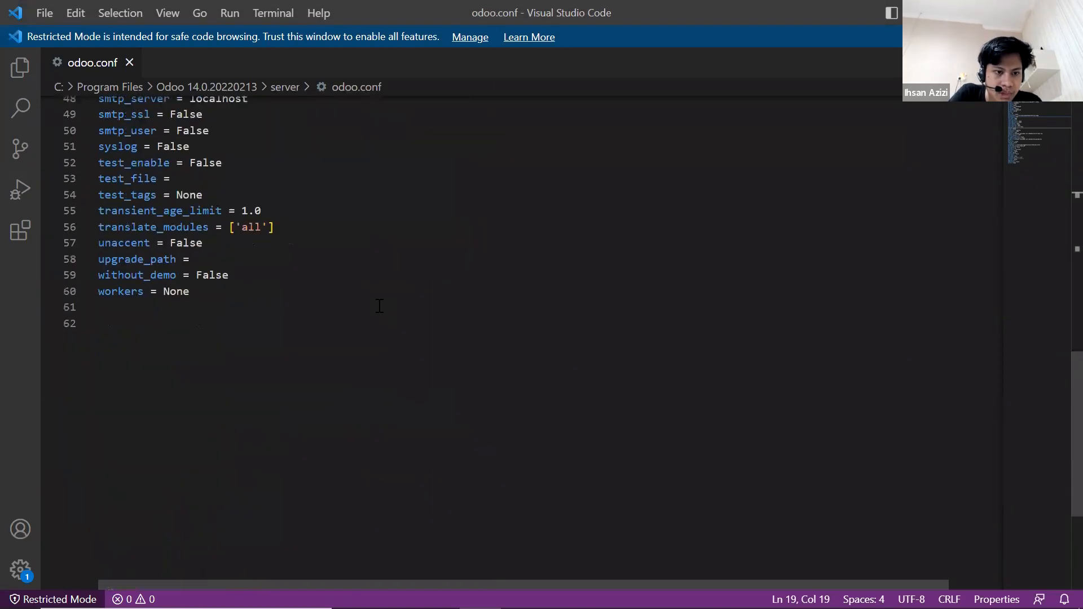
pyautogui.scroll(15, 380, 306)
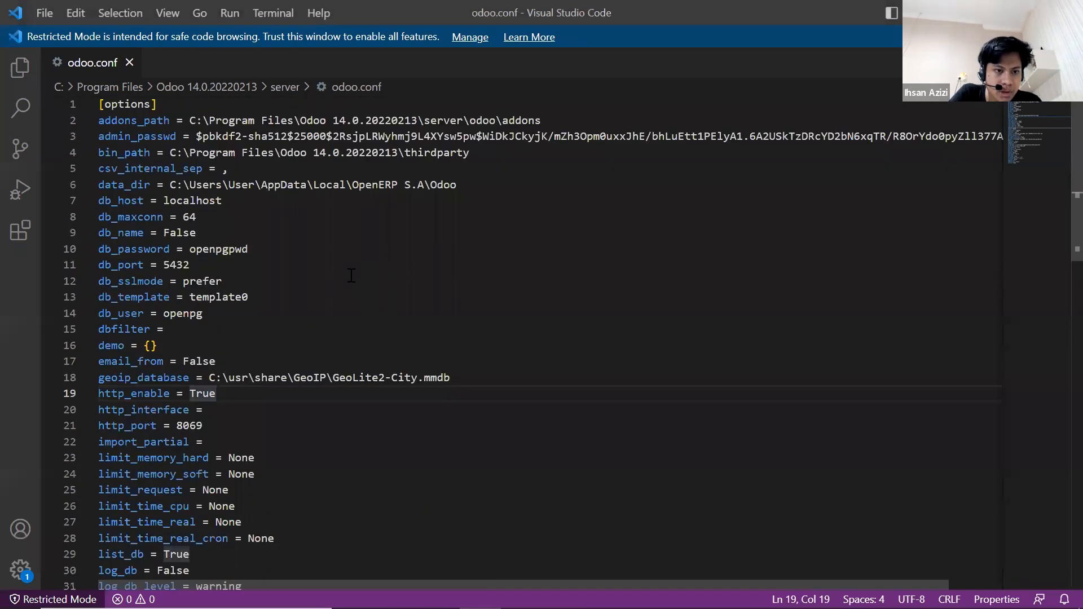
pyautogui.click(240, 427)
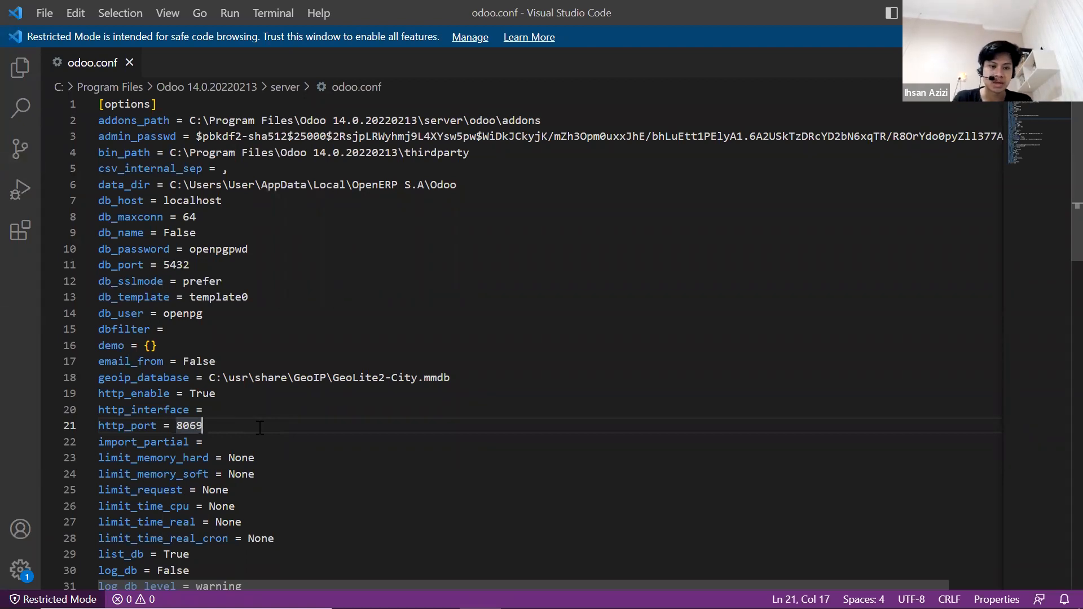
pyautogui.press('BackSpace')
pyautogui.press('BackSpace')
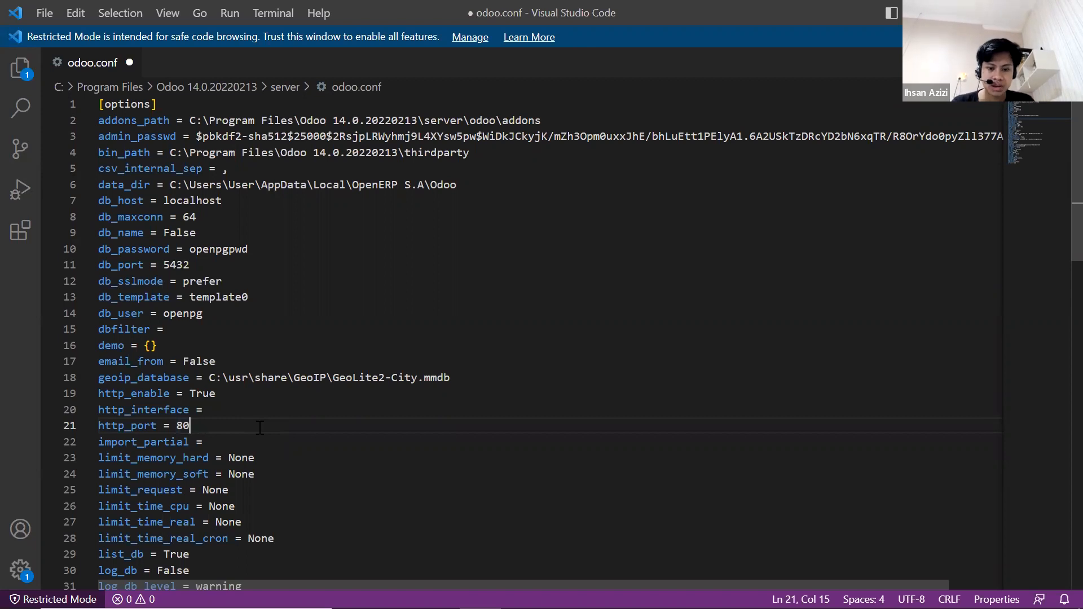
pyautogui.write('70')
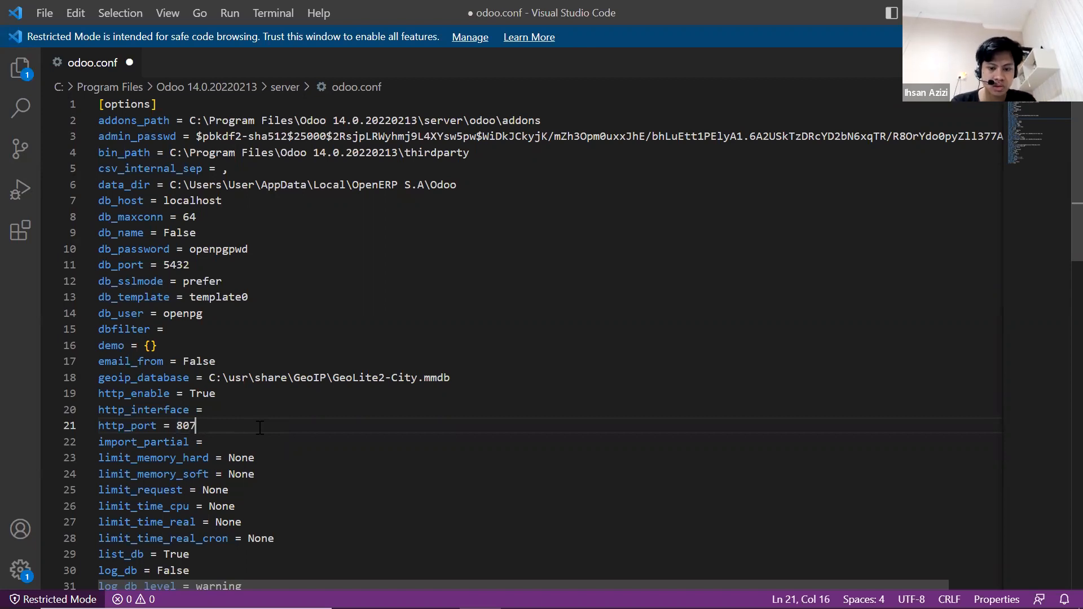
pyautogui.hotkey('ctrl', 's')
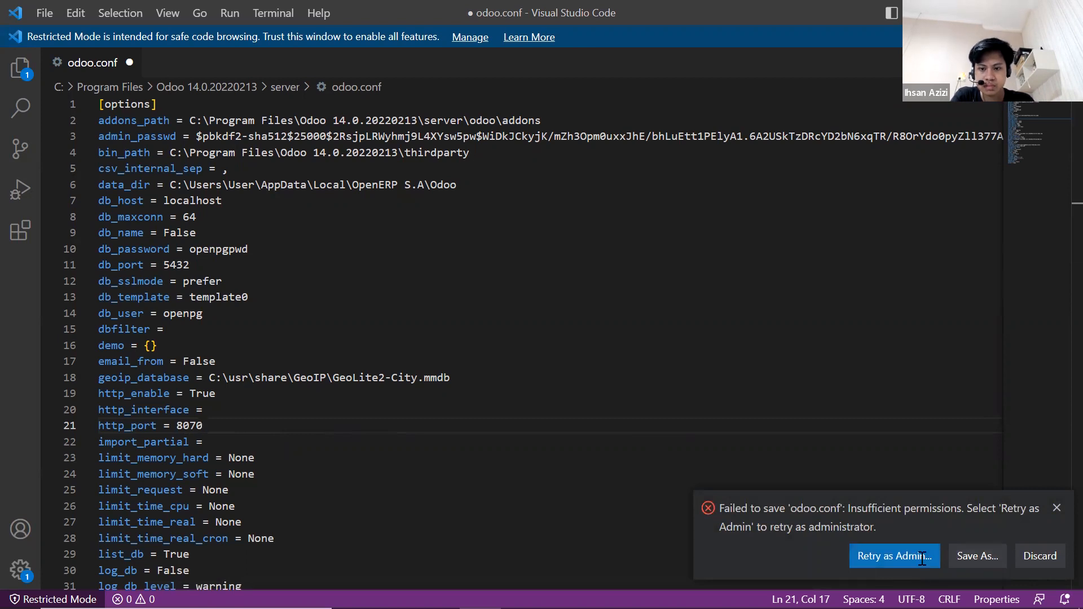
pyautogui.click(916, 558)
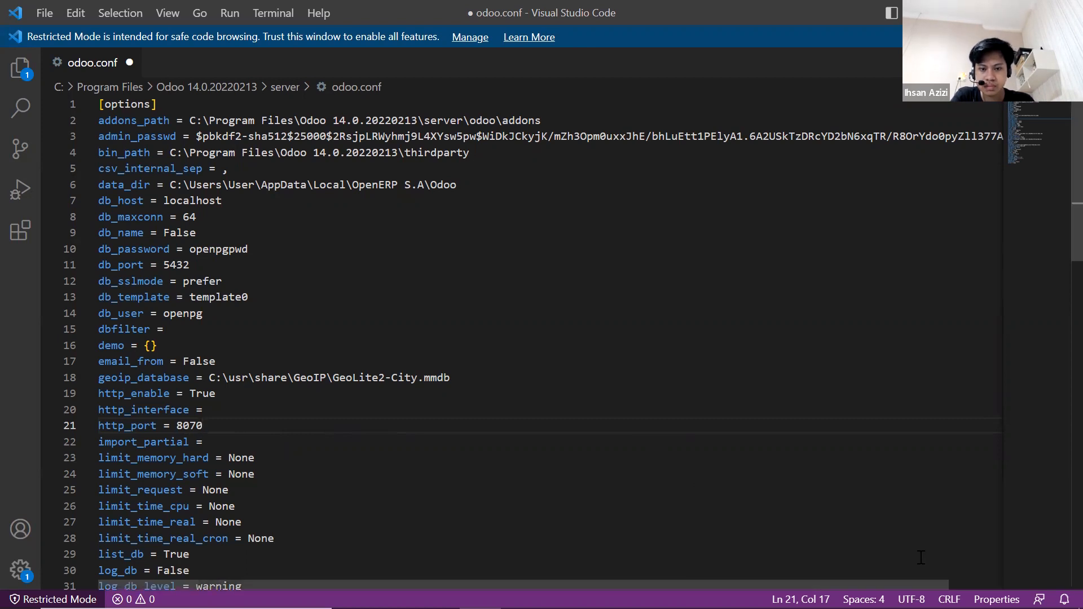
pyautogui.click(497, 403)
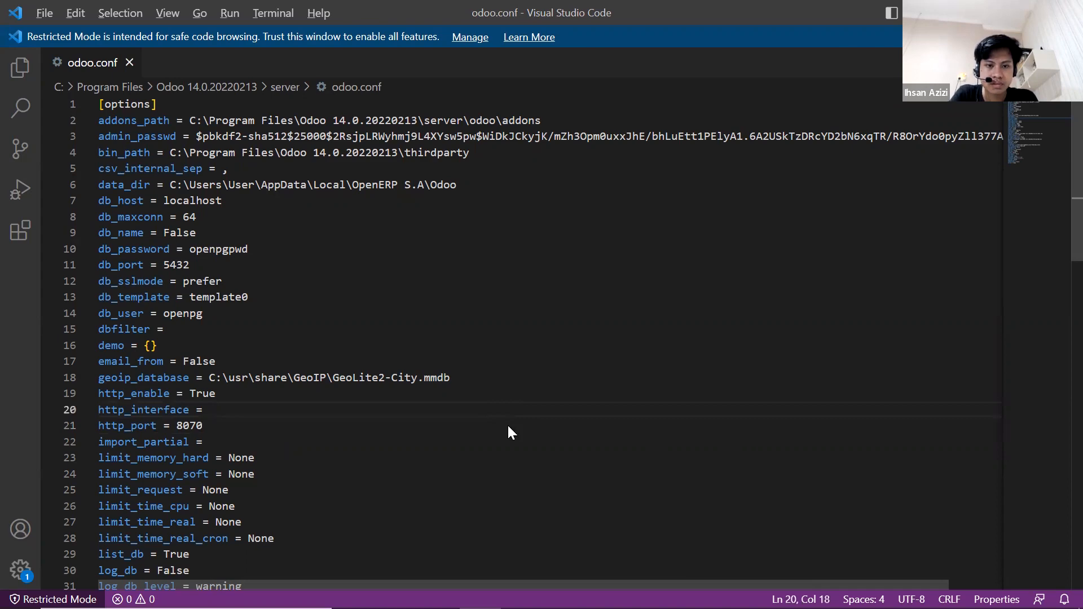
pyautogui.hotkey('alt', 'Tab')
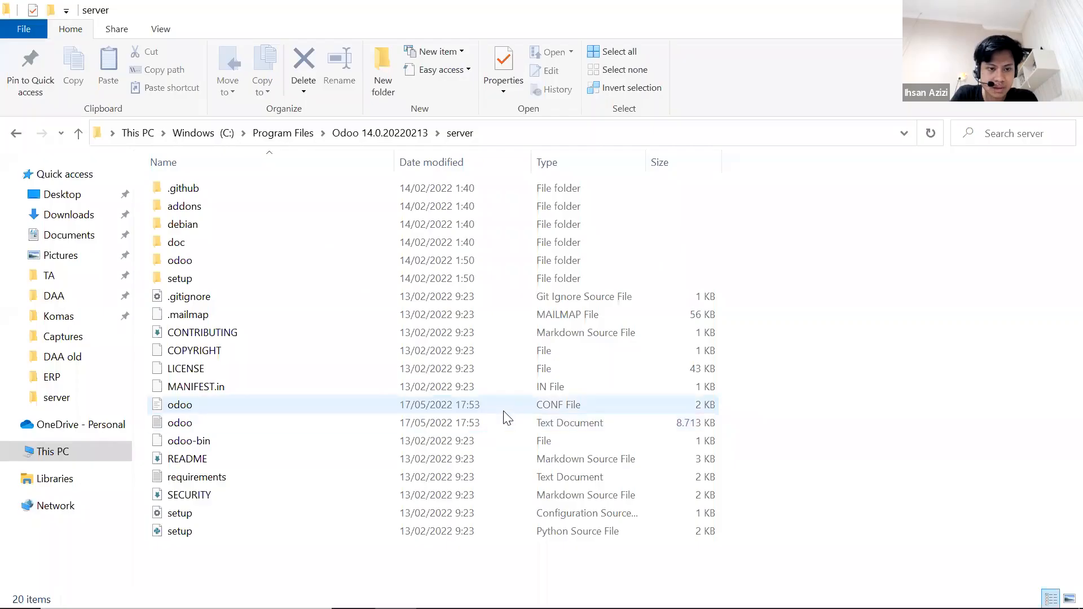
# Start the odoo-server-14.0 service again from the Services list.
pyautogui.hotkey('alt', 'Tab')
pyautogui.rightClick(330, 146)
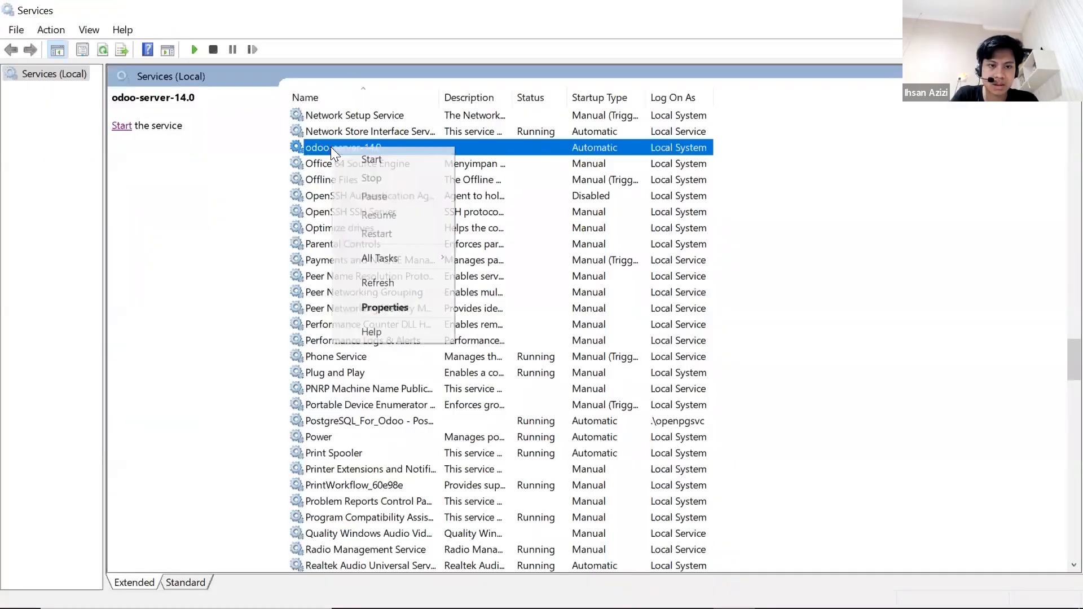
pyautogui.click(352, 154)
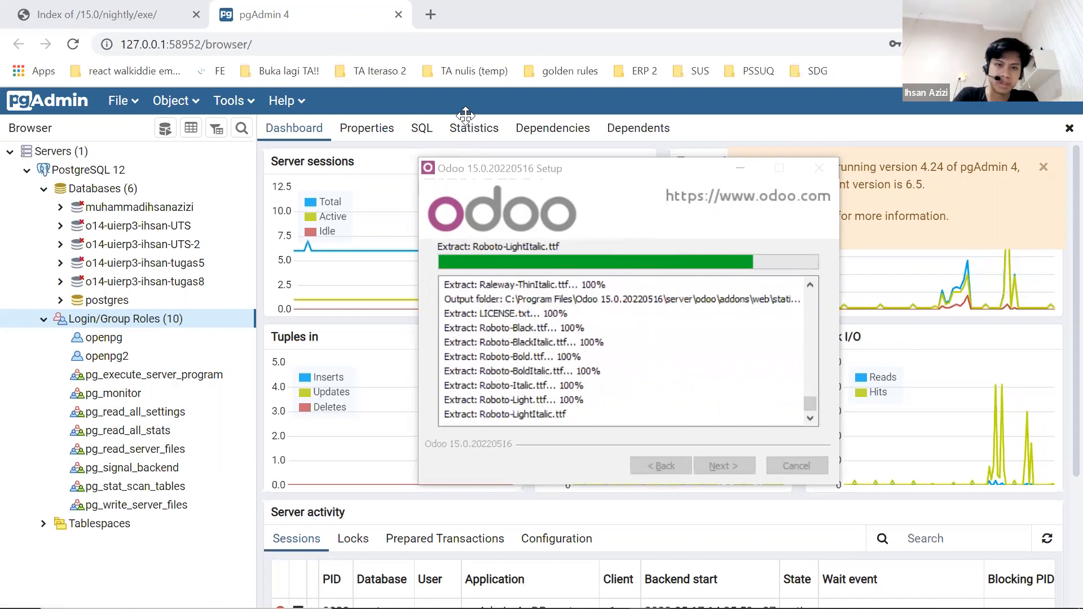
# Load localhost:8069 in a new Chrome tab and reload it.
pyautogui.click(501, 8)
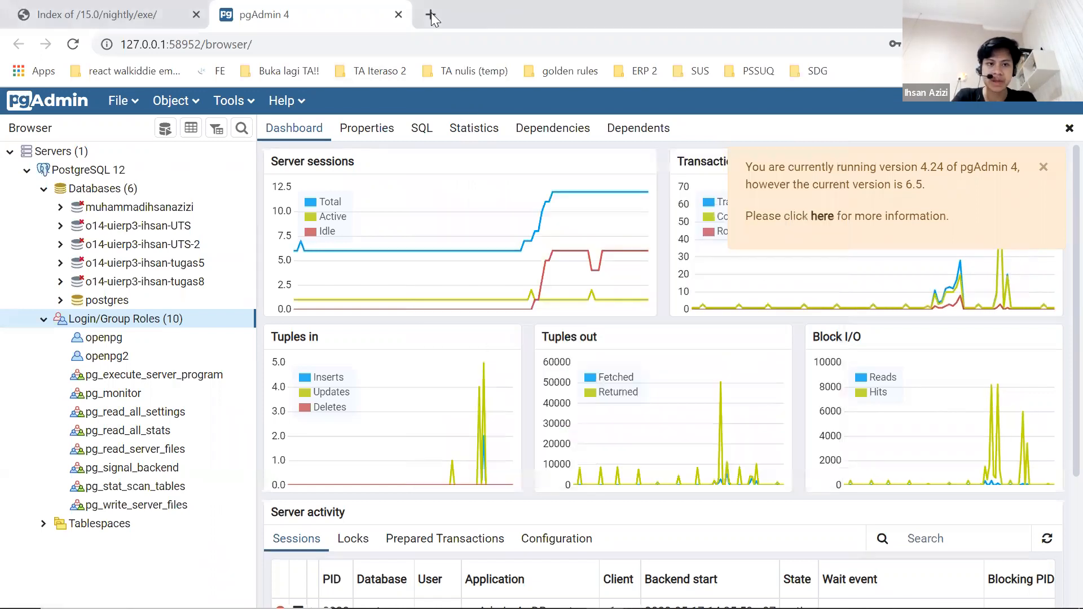
pyautogui.click(429, 17)
pyautogui.write('loca')
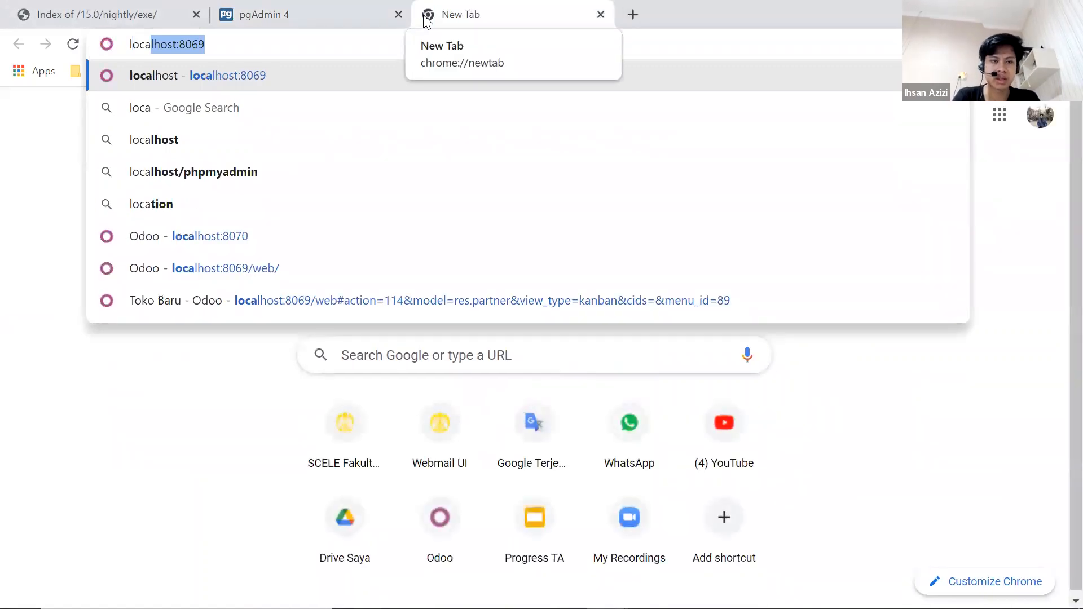
pyautogui.press('Return')
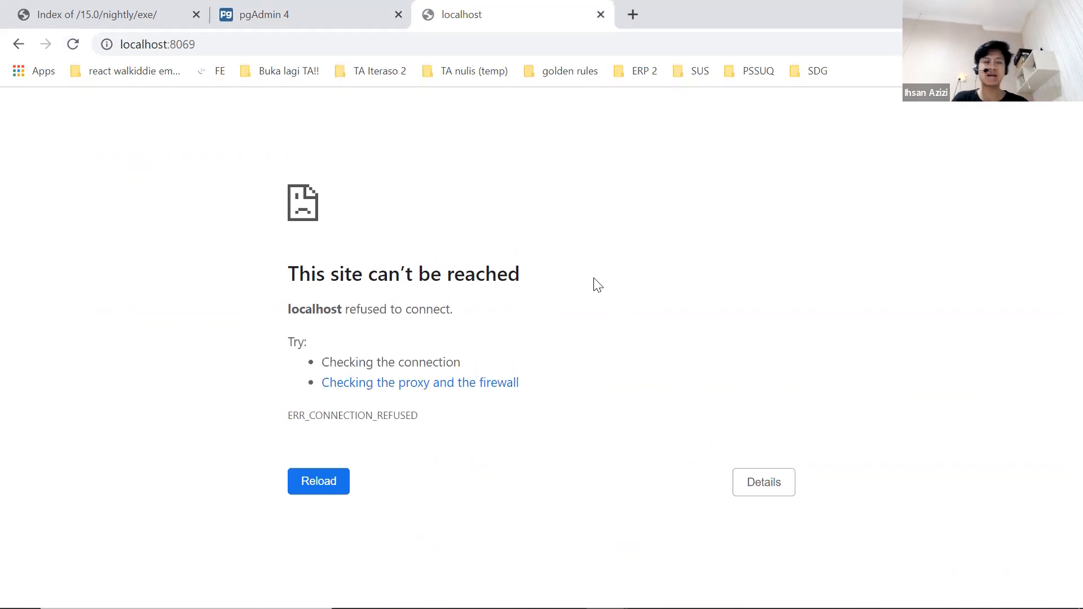
pyautogui.press('F5')
# Change the address to localhost:8070 and open it.
pyautogui.hotkey('ctrl', 'l')
pyautogui.press('End')
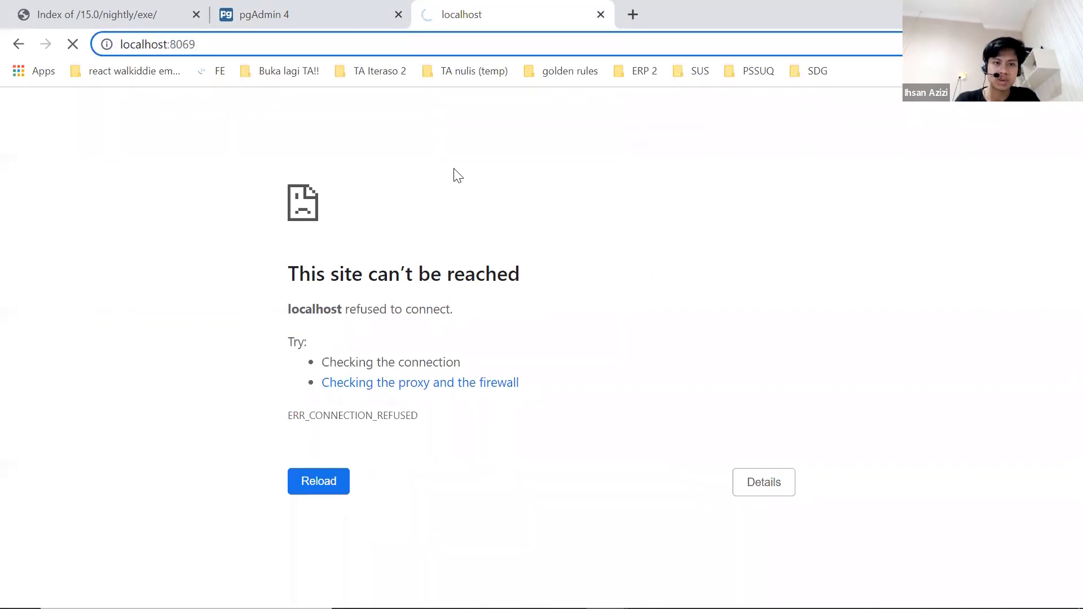
pyautogui.press('BackSpace')
pyautogui.press('BackSpace')
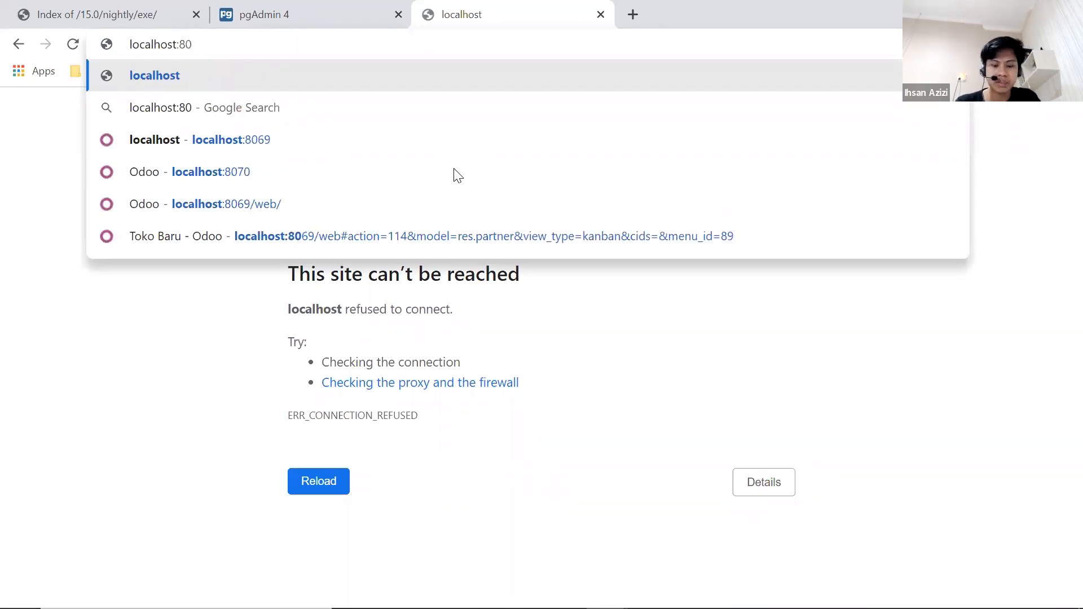
pyautogui.write('70')
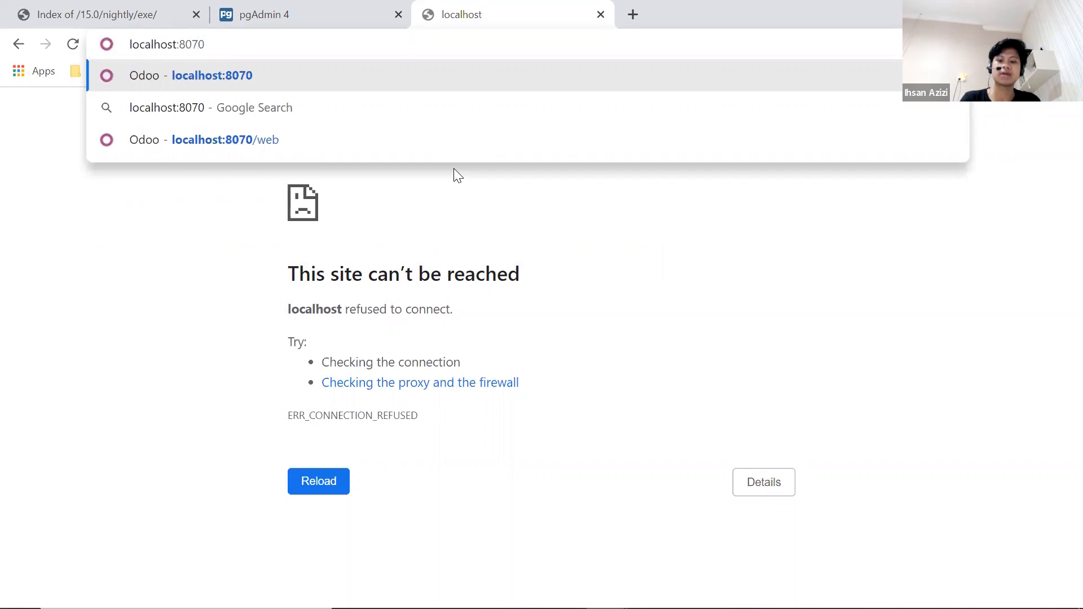
pyautogui.press('Return')
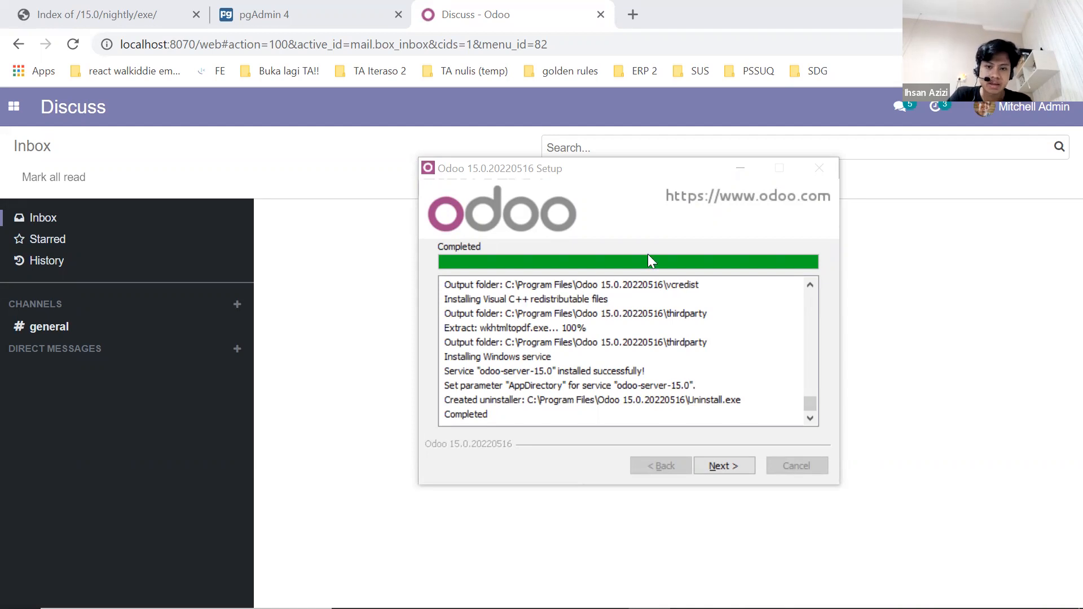
# Complete the Odoo 15.0 setup wizard with Start Odoo left checked so it launches in Chrome.
pyautogui.click(743, 466)
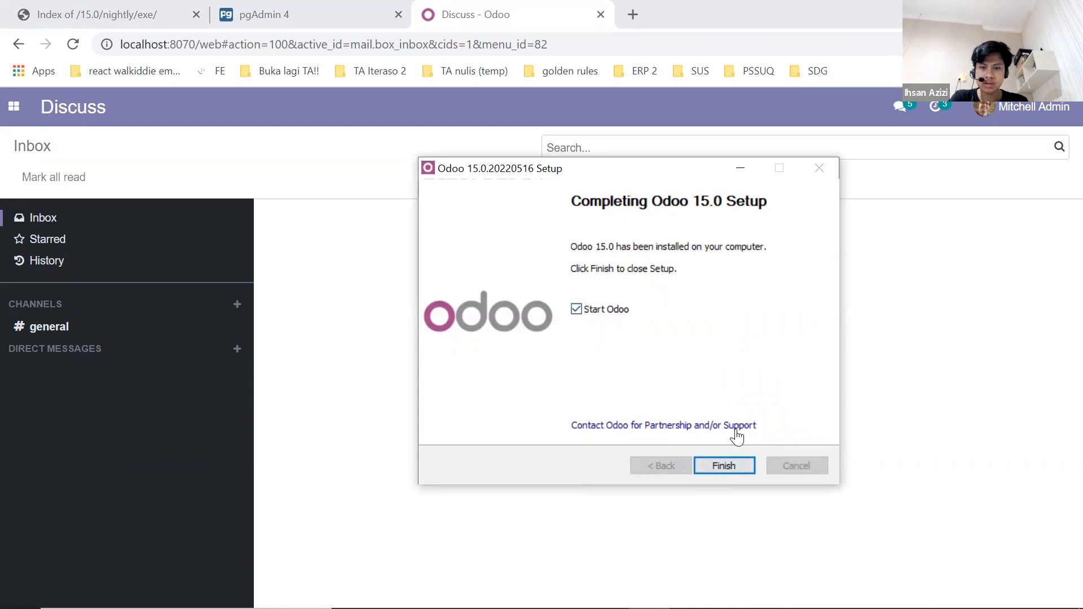
pyautogui.click(730, 466)
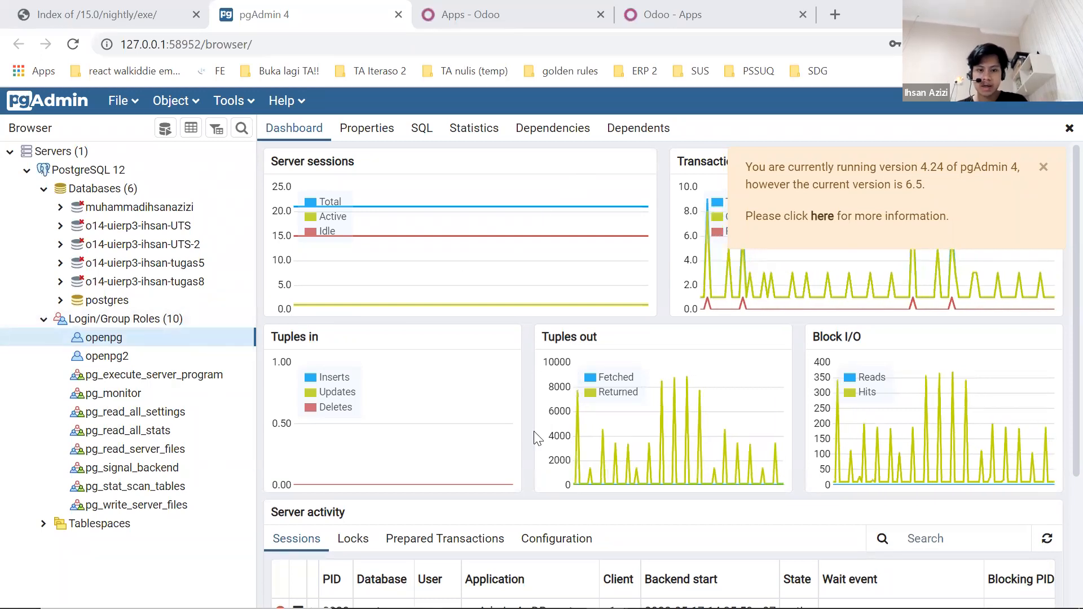
# Check Odoo 15's odoo.conf, then view the Apps pages at localhost:8069 and localhost:8070.
pyautogui.hotkey('alt', 'Tab')
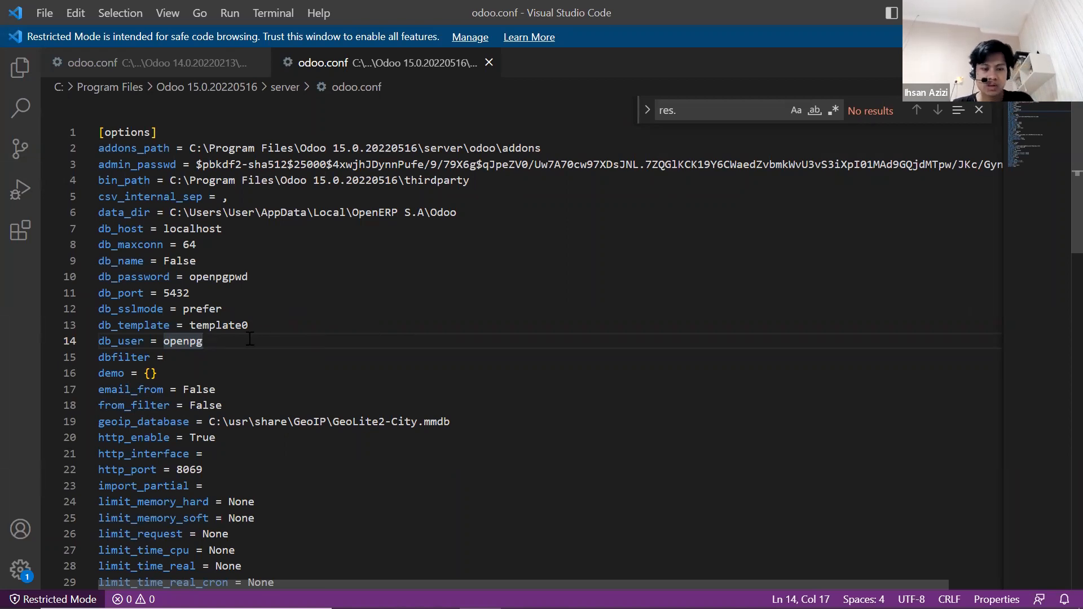
pyautogui.press('Tab')
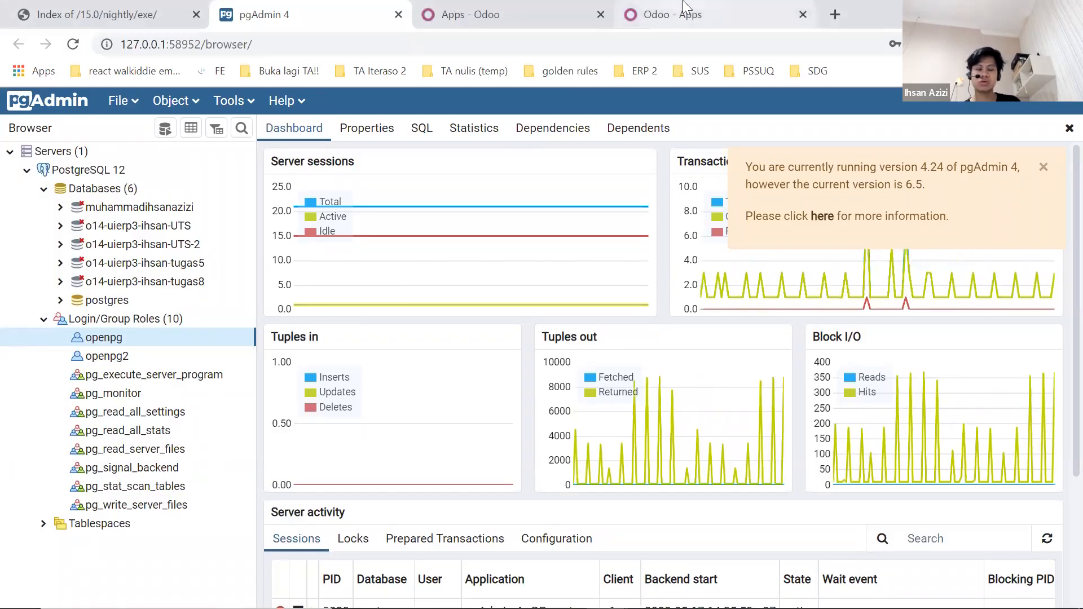
pyautogui.click(688, 8)
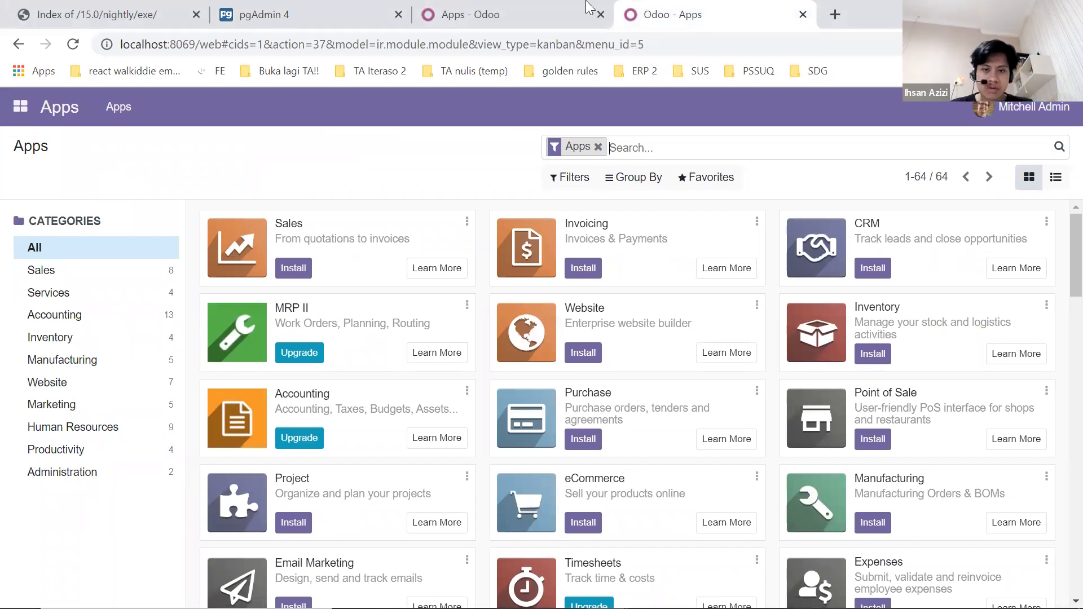
pyautogui.click(540, 4)
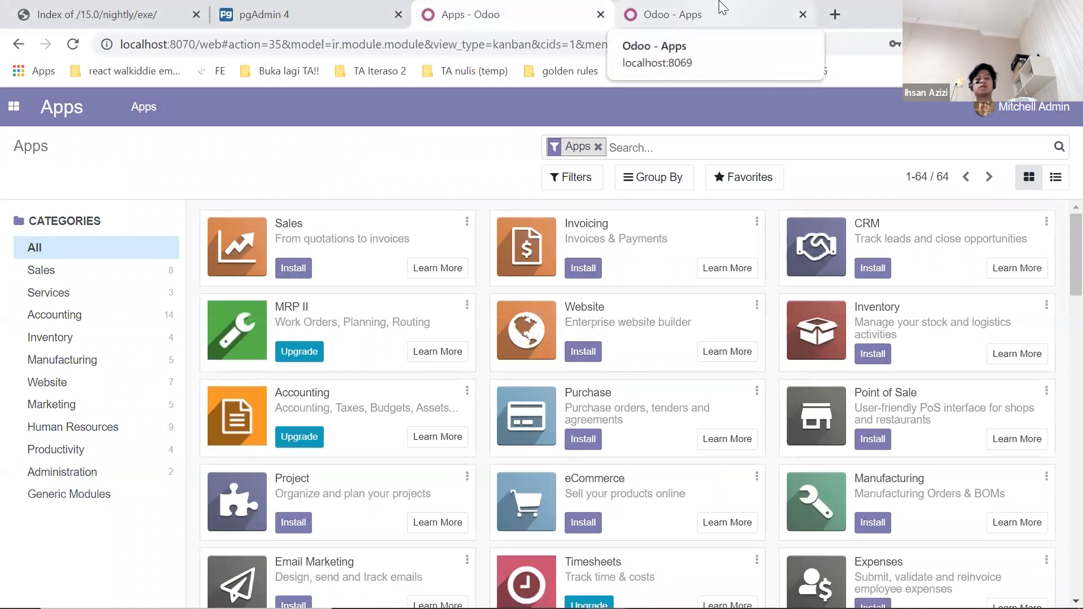